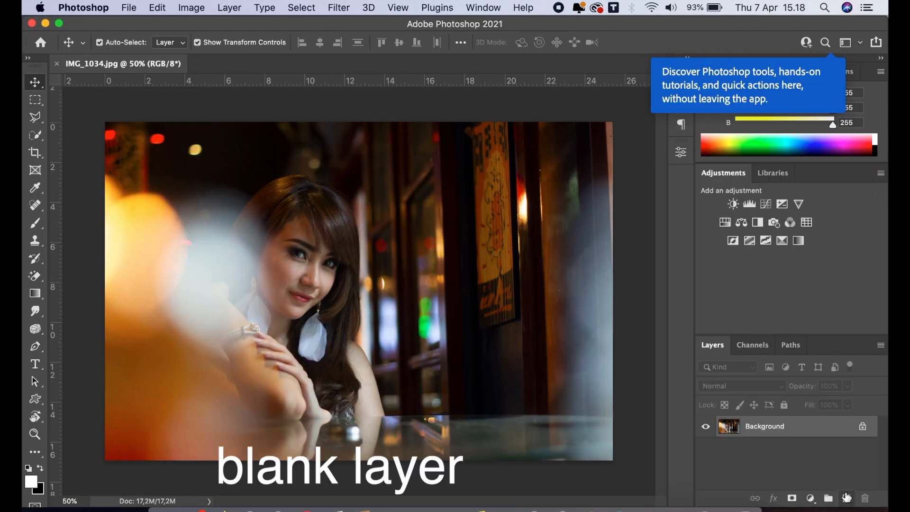
Step: Add a blank layer above the photo and set up a hard round Brush with a size of 348
left_click(846, 496)
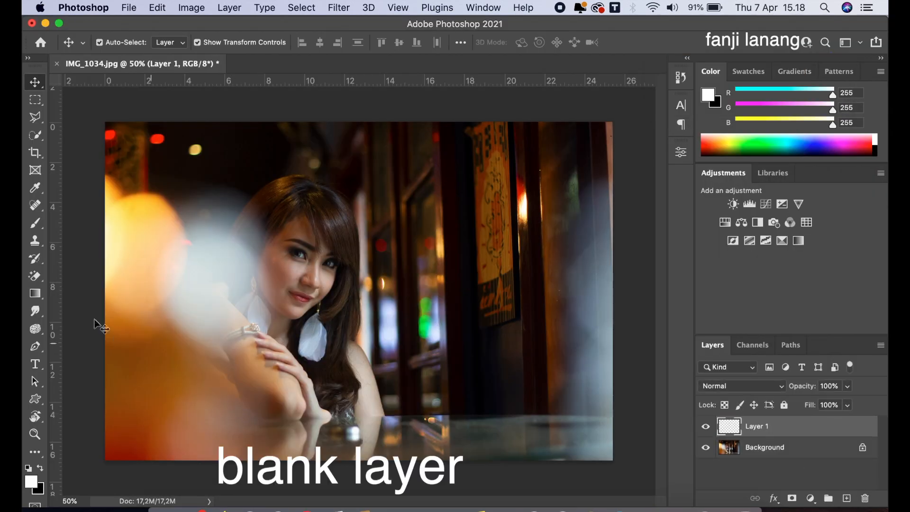
left_click_drag(35, 222, 60, 225)
left_click(120, 43)
left_click(49, 168)
left_click_drag(175, 85, 168, 86)
left_click(297, 105)
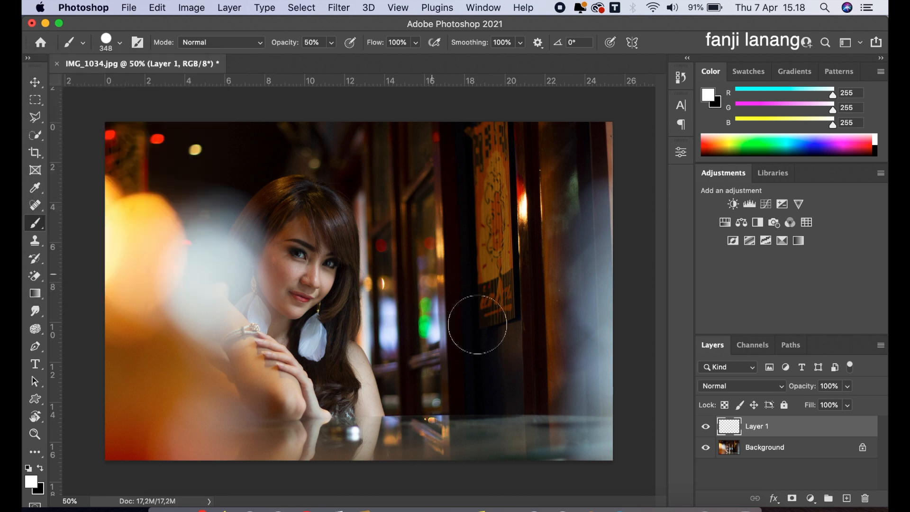
Step: Set the foreground colour to orange ff9000 and activate the Brush tool
left_click(34, 484)
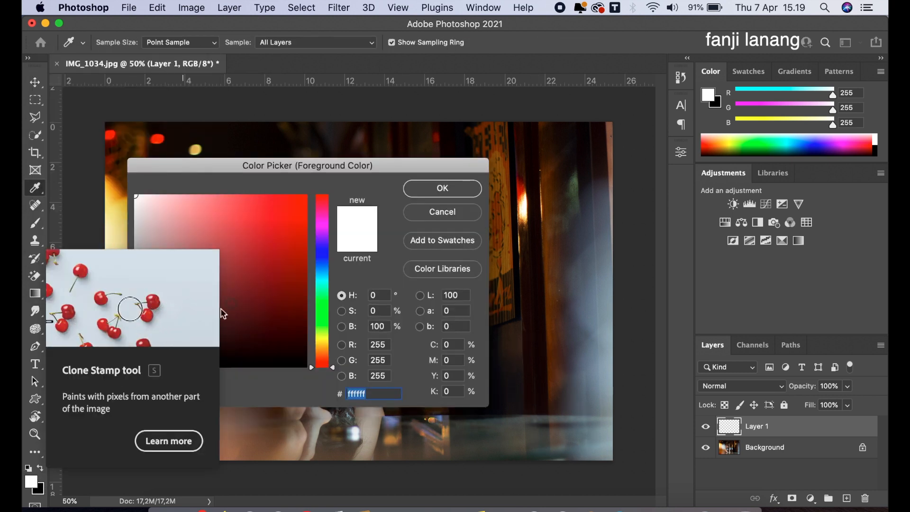
left_click_drag(285, 177, 491, 155)
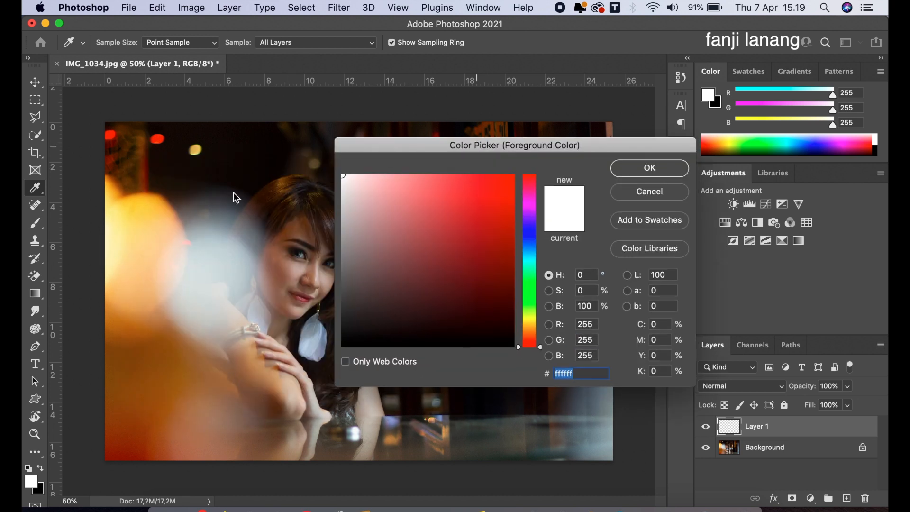
left_click_drag(467, 213, 514, 172)
left_click_drag(527, 301, 533, 335)
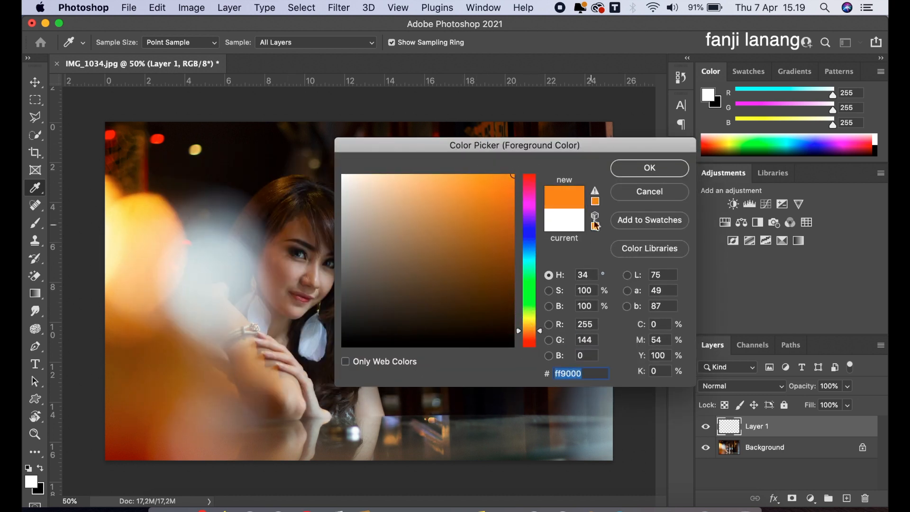
left_click(625, 167)
key("b")
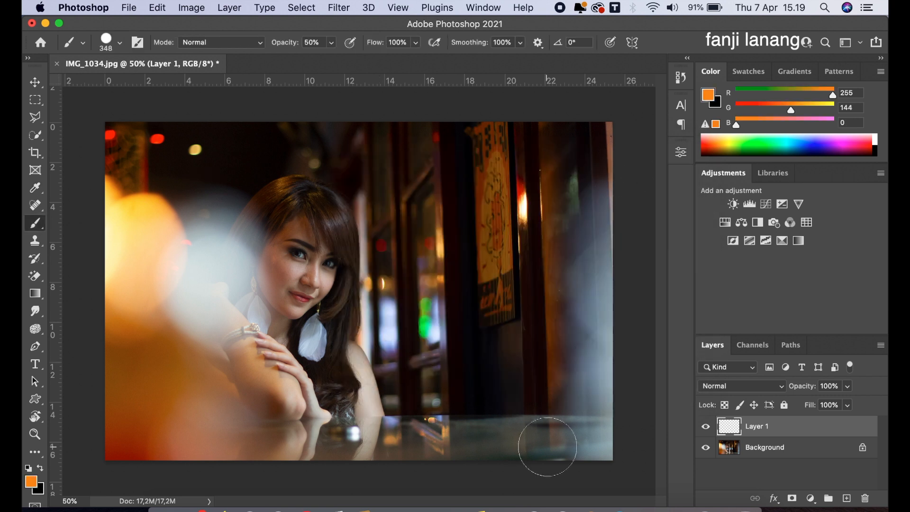
Step: Set the brush opacity to 46% and stamp overlapping orange circles in the photo's lower-right corner
left_click(331, 42)
left_click_drag(331, 58, 328, 58)
left_click(526, 450)
left_click(559, 434)
left_click(582, 412)
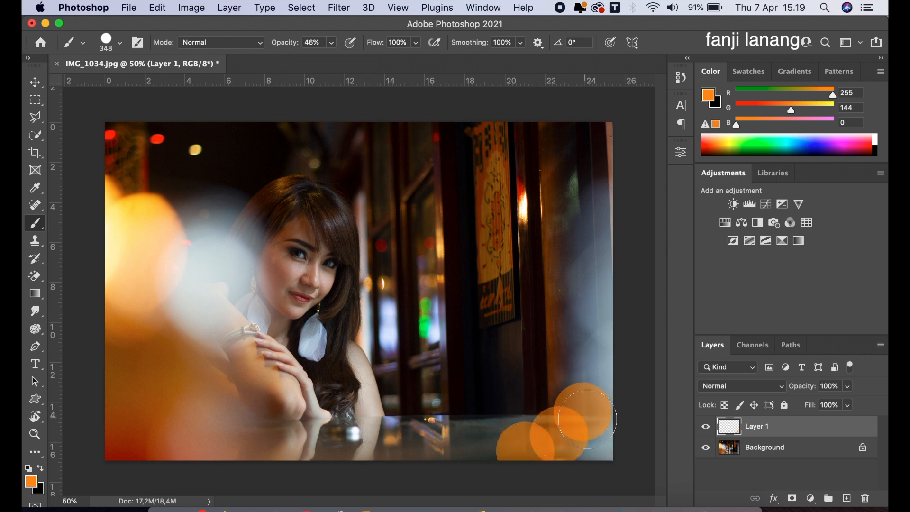
left_click(598, 444)
left_click(583, 366)
left_click(610, 385)
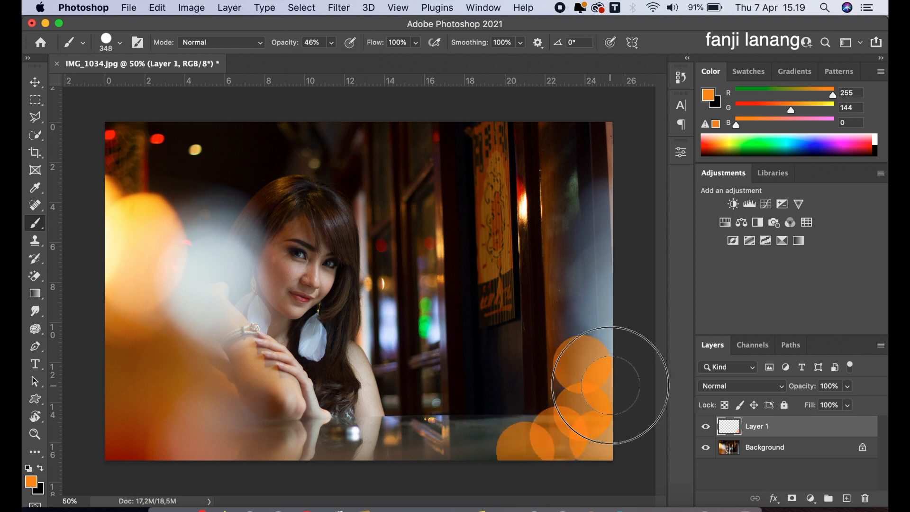
left_click(545, 391)
left_click(530, 406)
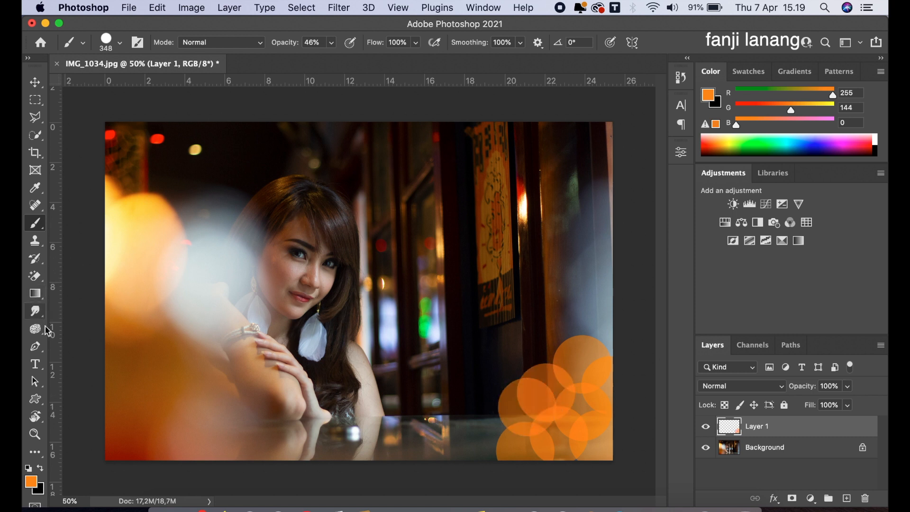
Step: Change the foreground colour to a pale peach, RGB 255, 227, 190
left_click(32, 480)
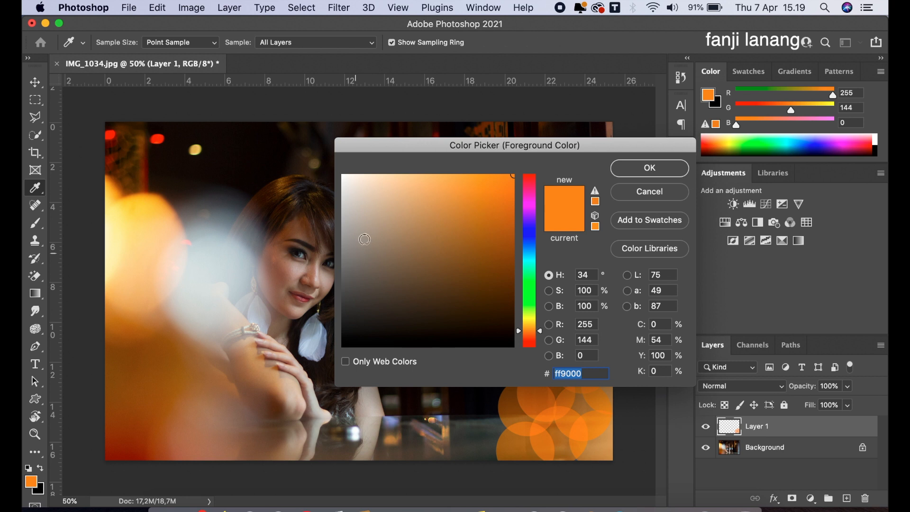
mouse_move(382, 198)
left_mouse_down()
mouse_move(372, 169)
mouse_move(363, 175)
left_mouse_up()
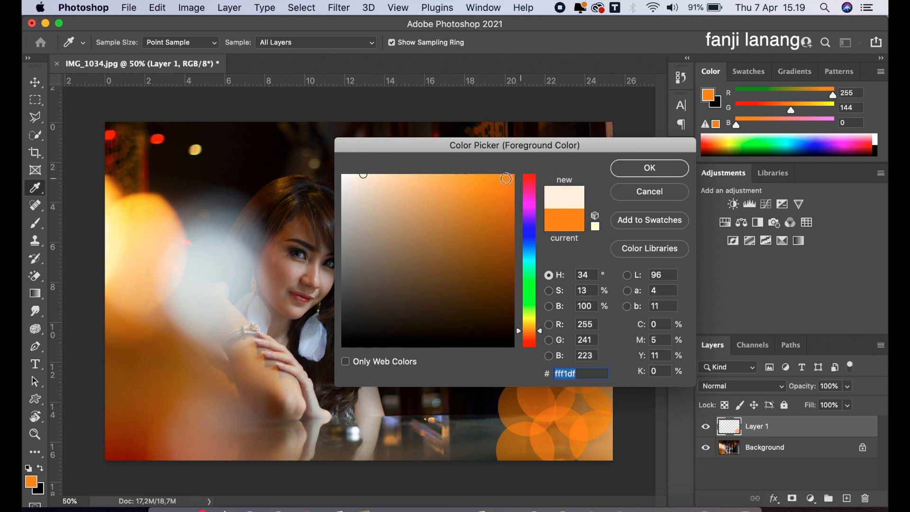
left_click(620, 168)
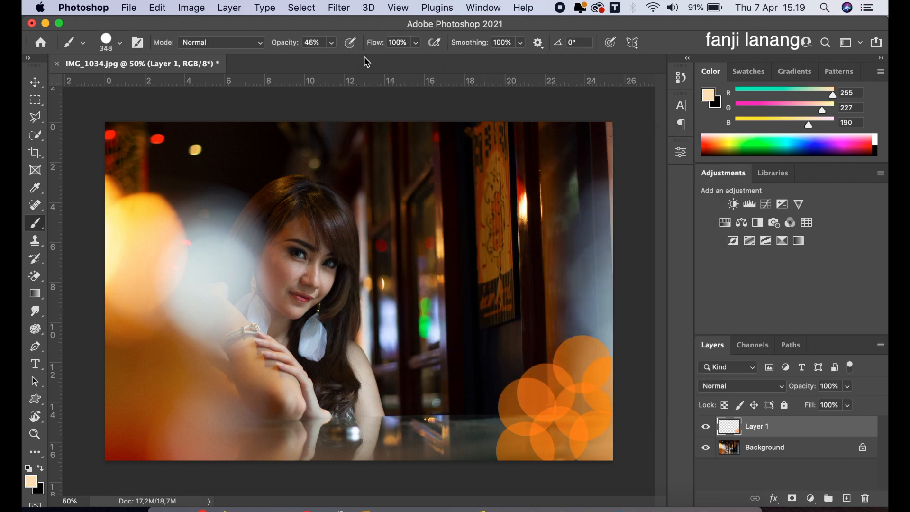
Step: Lower the brush opacity to 31% and stamp peach circles over and around the orange cluster
left_click(331, 43)
left_click(547, 415)
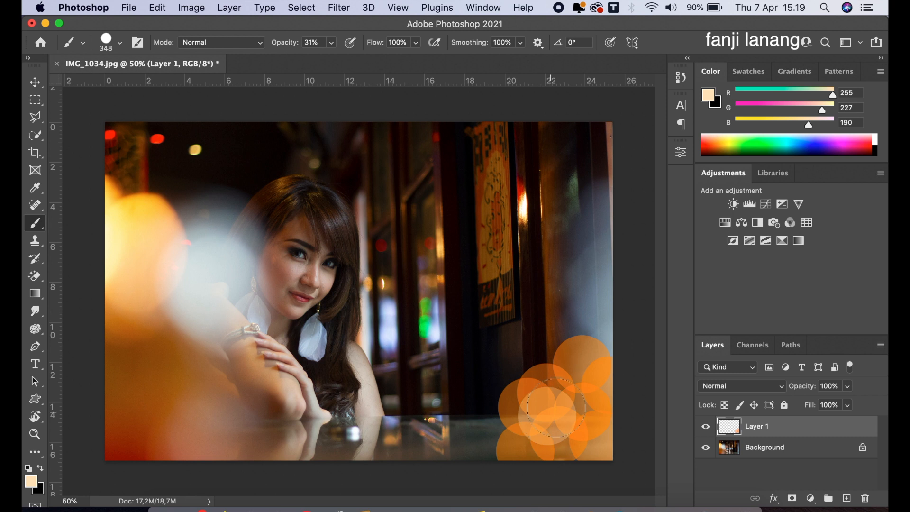
left_click(564, 394)
left_click(536, 360)
left_click(505, 393)
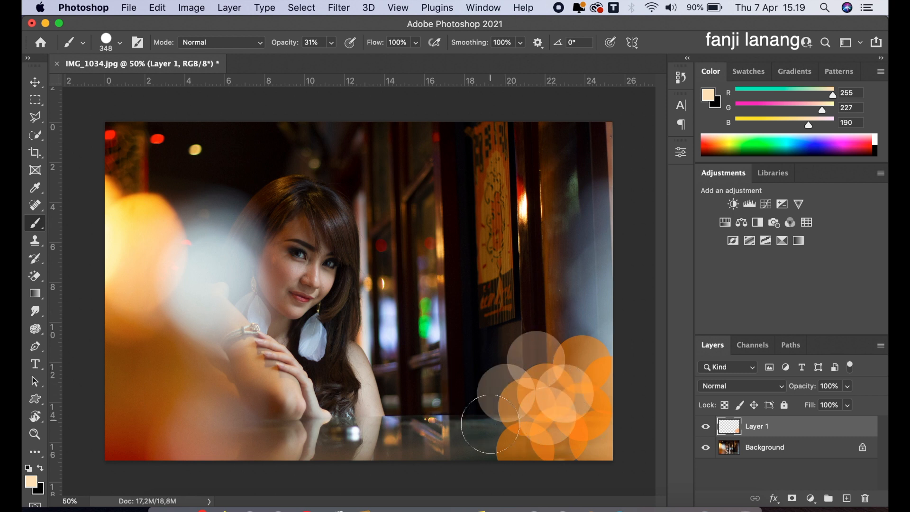
left_click(490, 423)
left_click(489, 445)
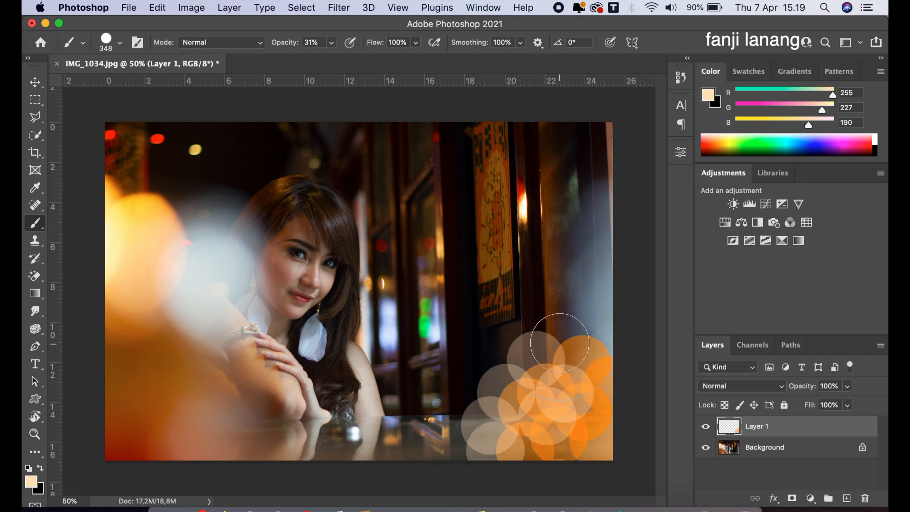
left_click(560, 342)
left_click(586, 330)
left_click(490, 342)
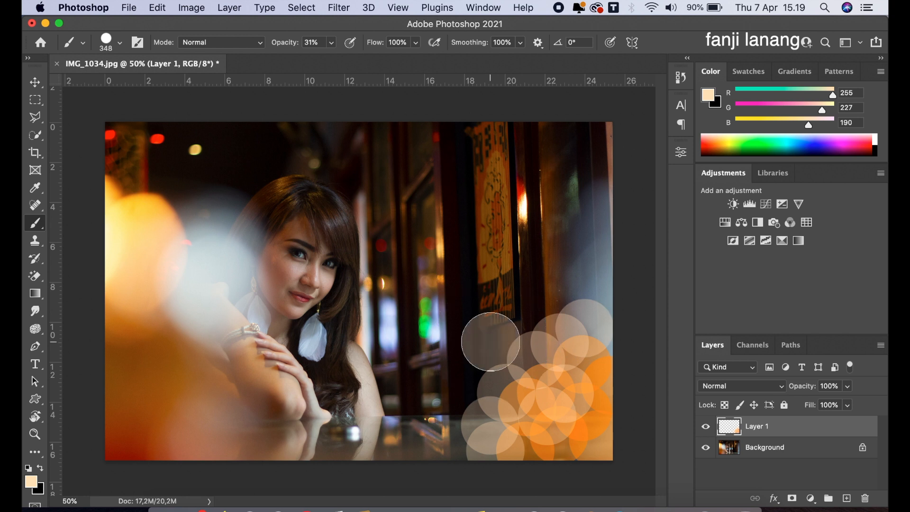
left_click(503, 367)
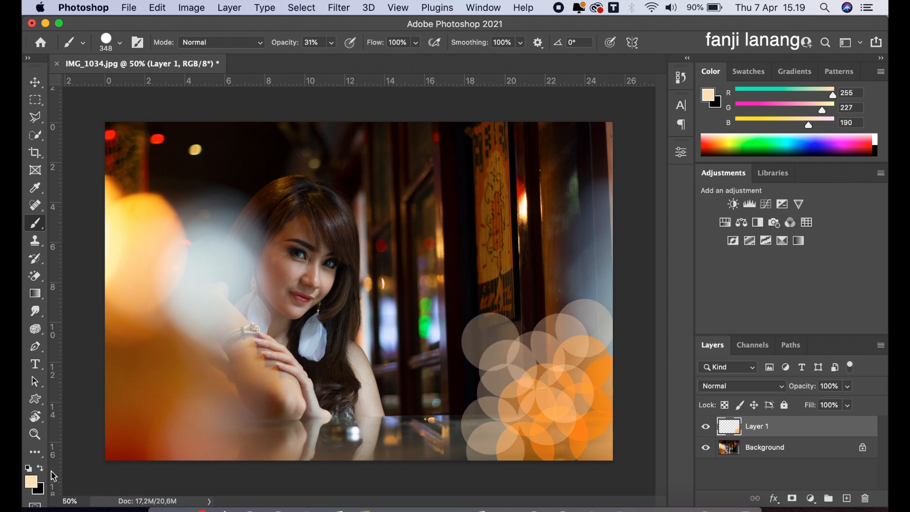
Step: Change the foreground colour to pure white, ffffff
left_click(31, 481)
left_click_drag(382, 237, 322, 131)
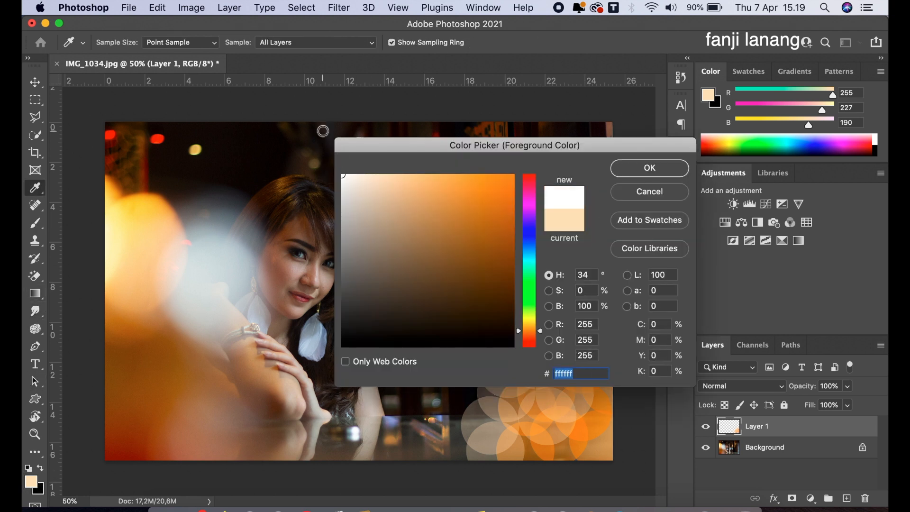
left_click(627, 179)
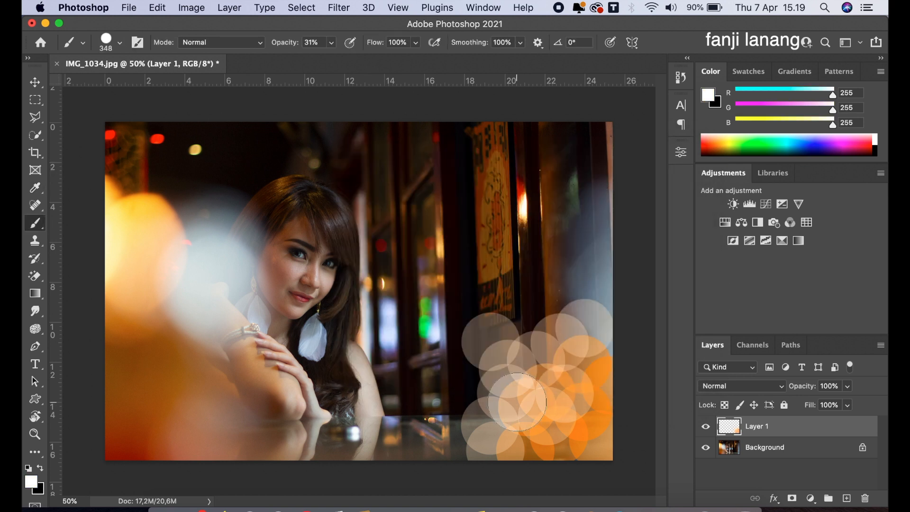
Step: Stamp overlapping white circles across the cluster and beyond its left edge towards the tabletop
left_click(523, 354)
left_click(451, 377)
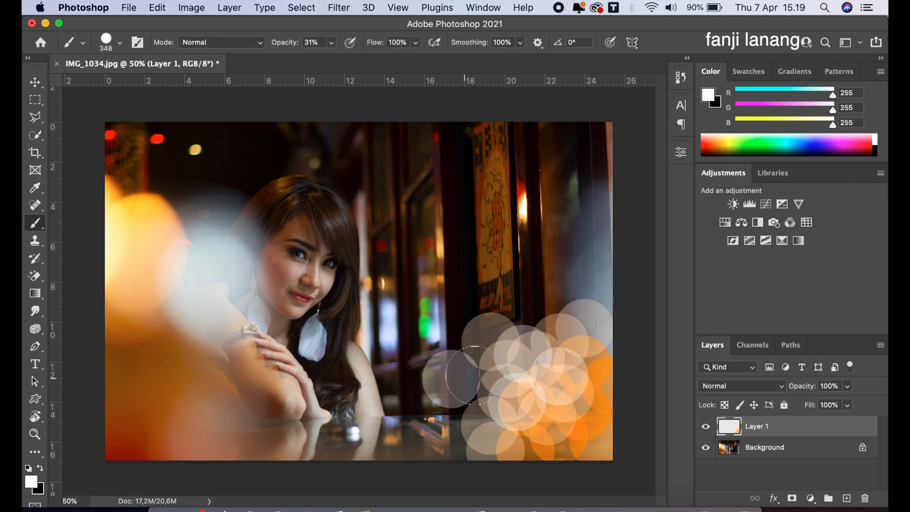
left_click(476, 375)
left_click(478, 401)
left_click(539, 338)
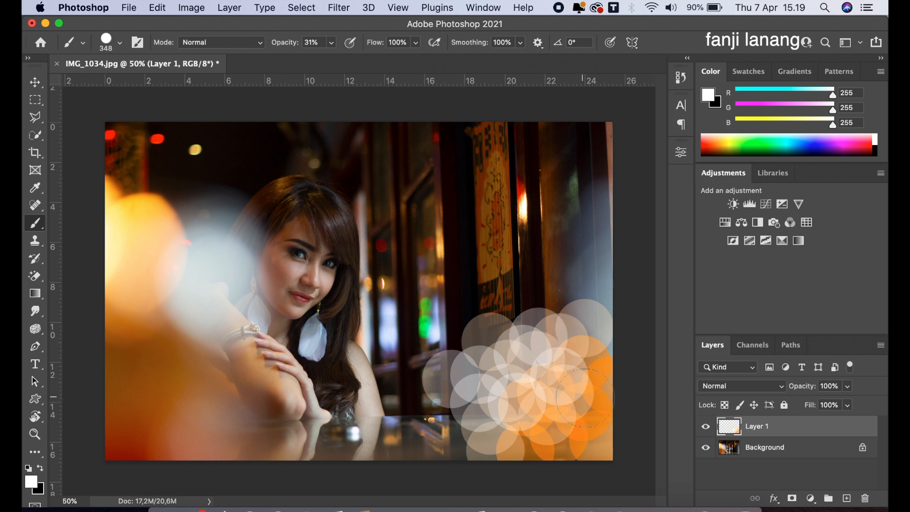
left_click(587, 401)
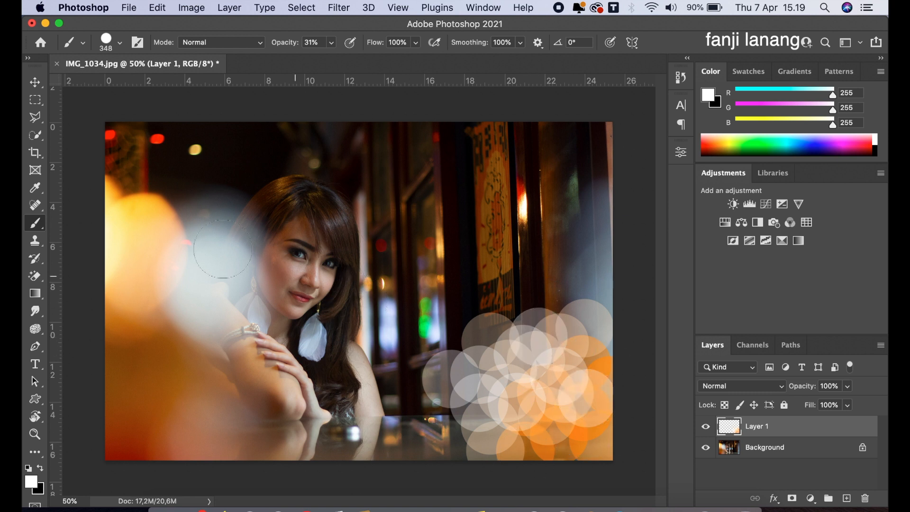
left_click(469, 450)
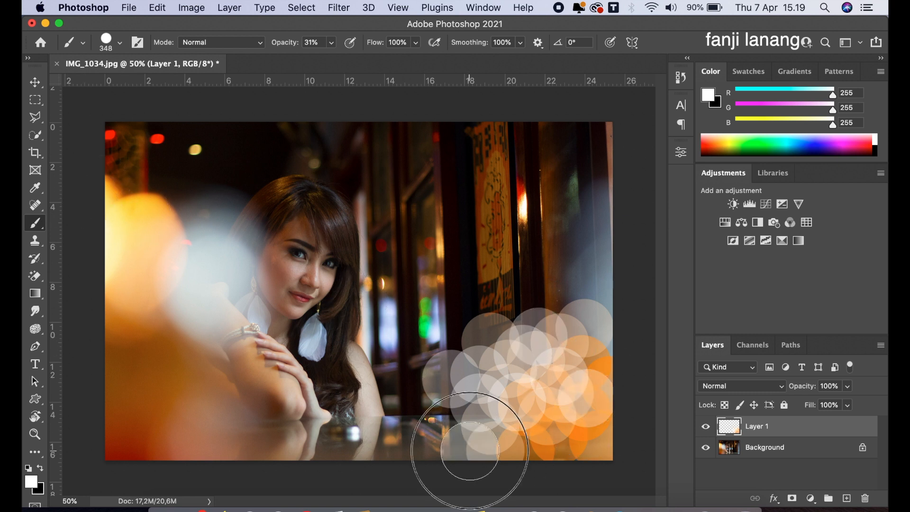
left_click(445, 433)
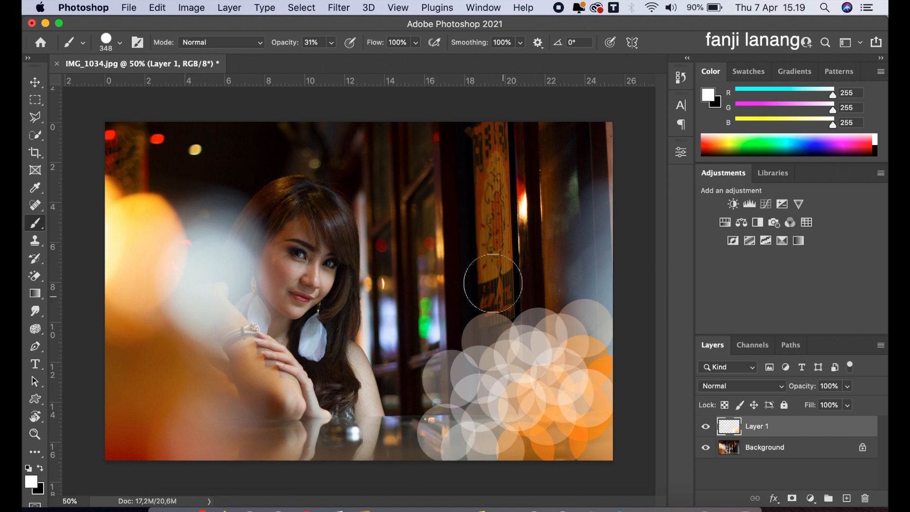
Step: Apply a Gaussian Blur of about 8 pixels to the circle layer and set its blend mode to Screen
left_click(338, 9)
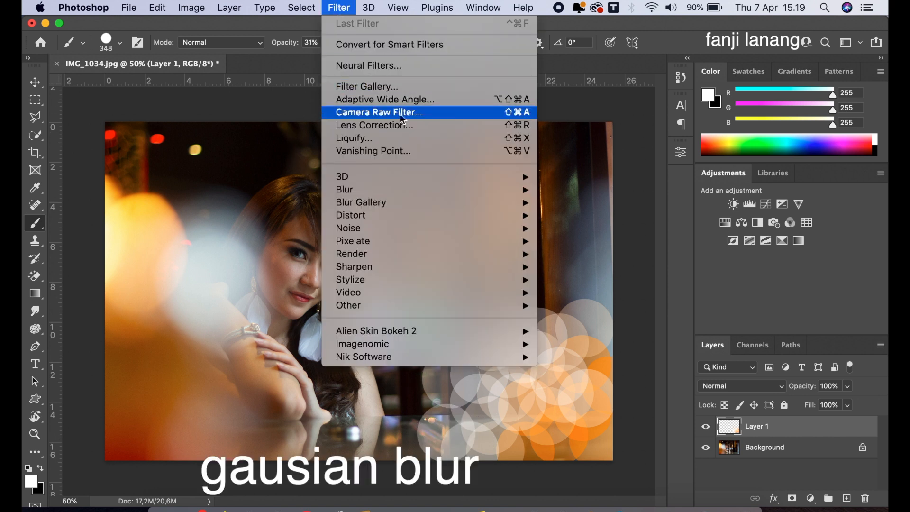
mouse_move(448, 189)
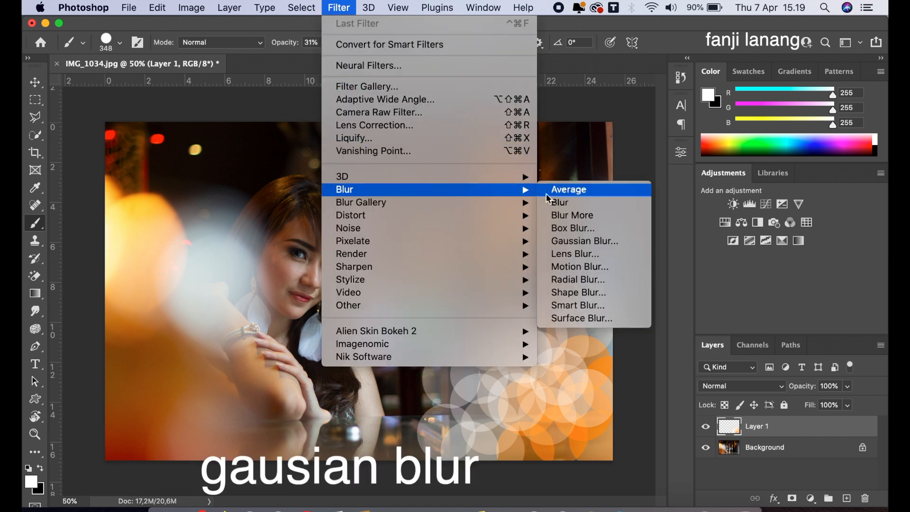
left_click(583, 241)
left_click_drag(679, 416, 645, 415)
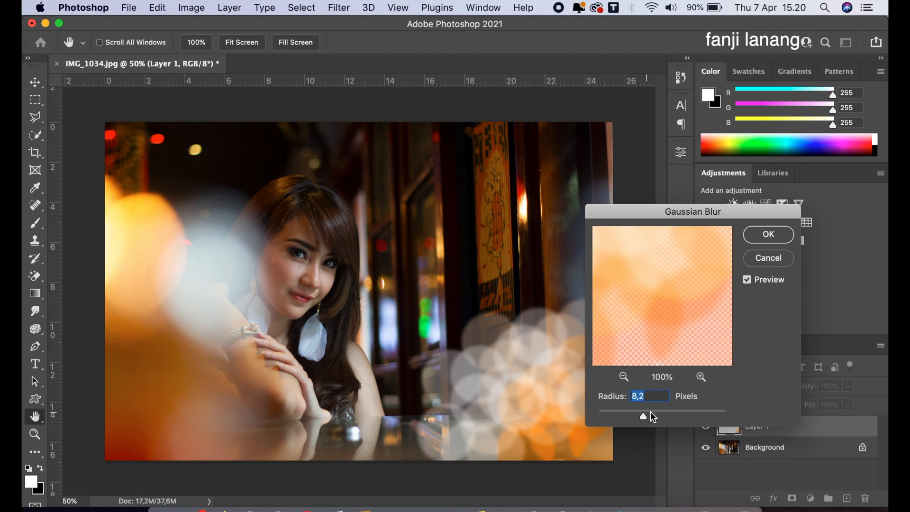
left_click_drag(647, 416, 645, 417)
left_click(765, 238)
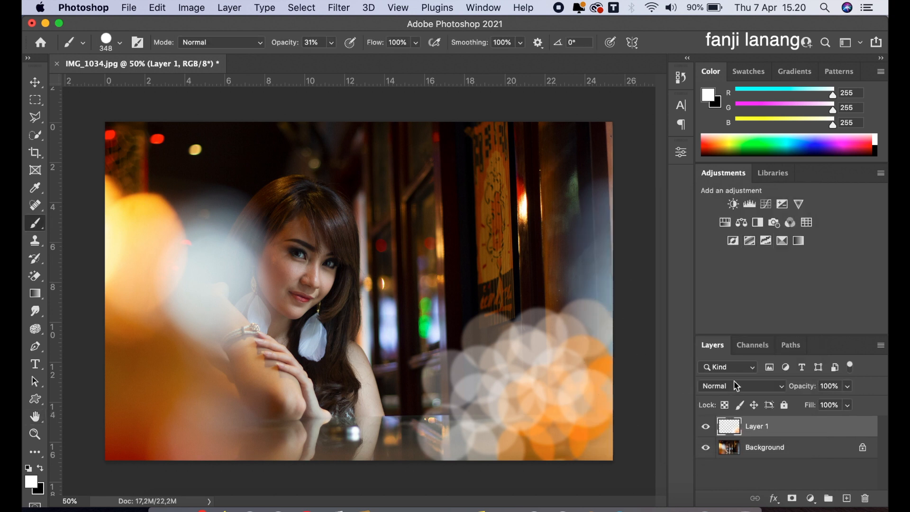
left_click(736, 386)
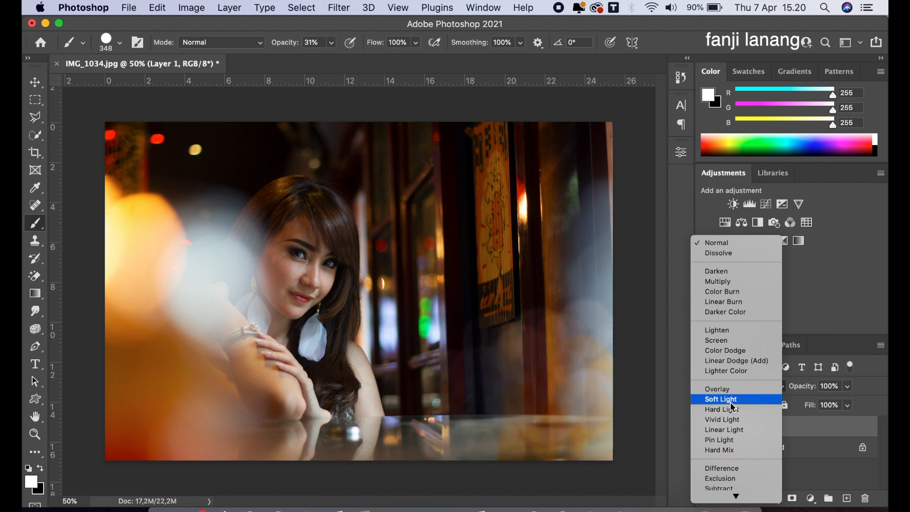
left_click(733, 344)
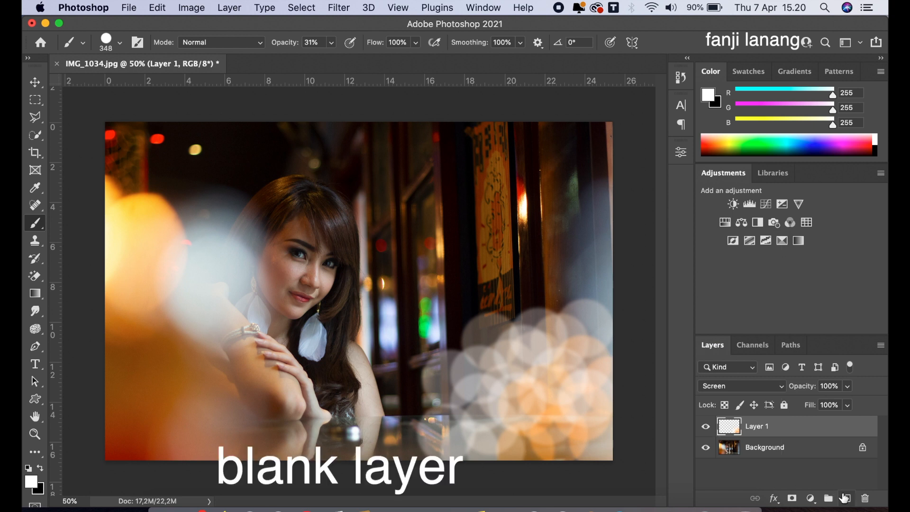
Step: Add another blank layer and draw a radial foreground-to-transparent gradient in orange ffa836 from the photo's lower-right corner towards the cluster's upper left
left_click(844, 497)
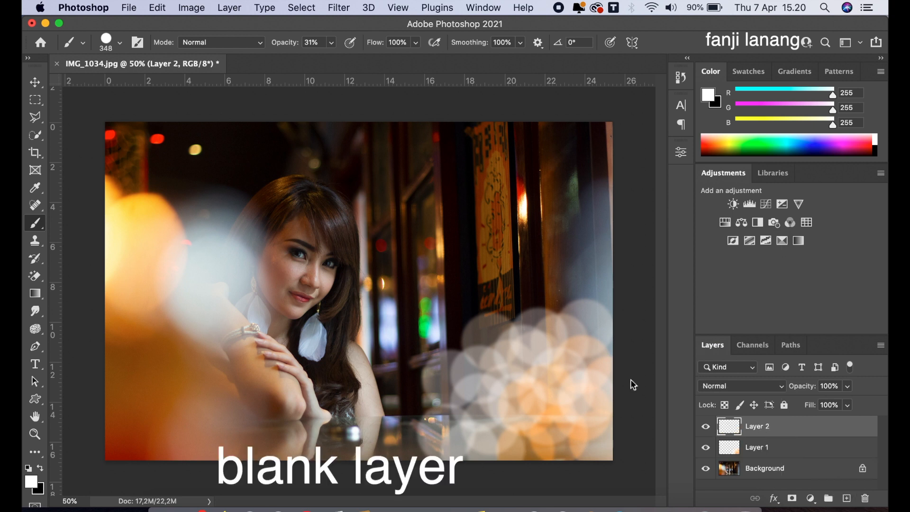
left_click_drag(34, 293, 86, 291)
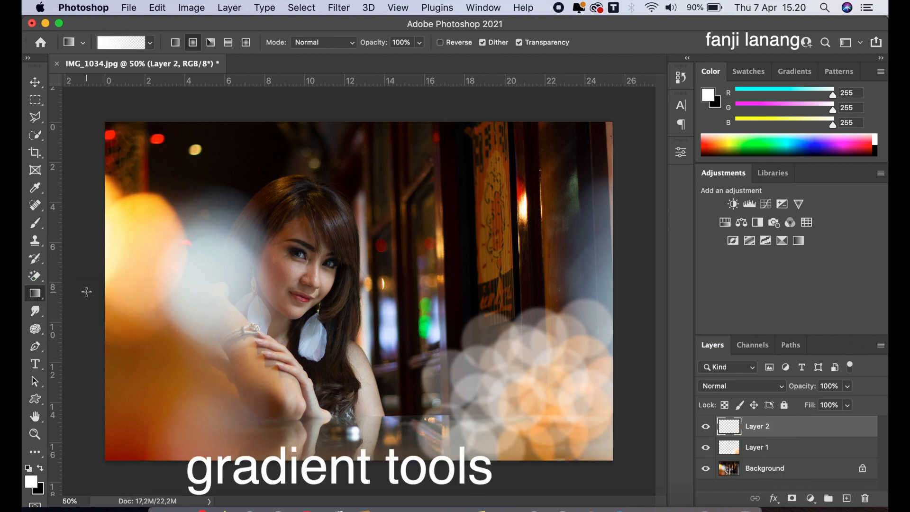
left_click(30, 481)
left_click_drag(438, 201, 476, 170)
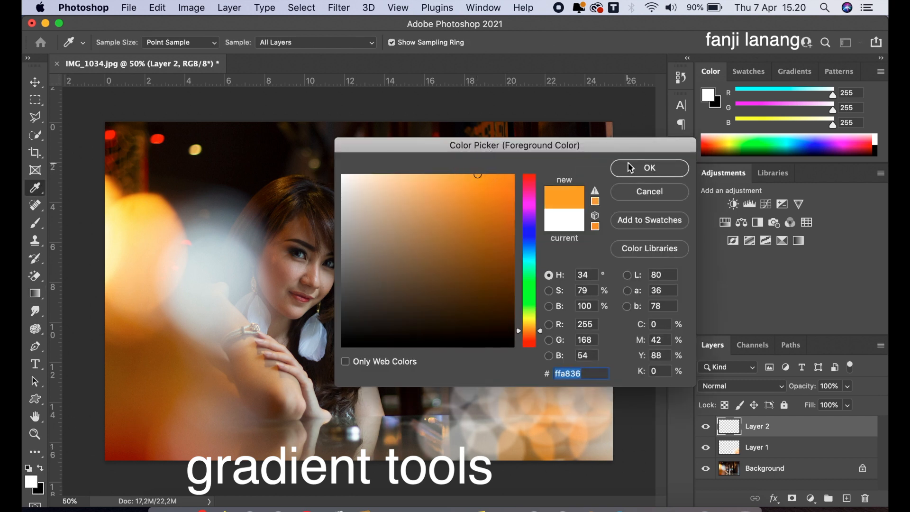
left_click(649, 168)
left_click_drag(620, 480, 458, 315)
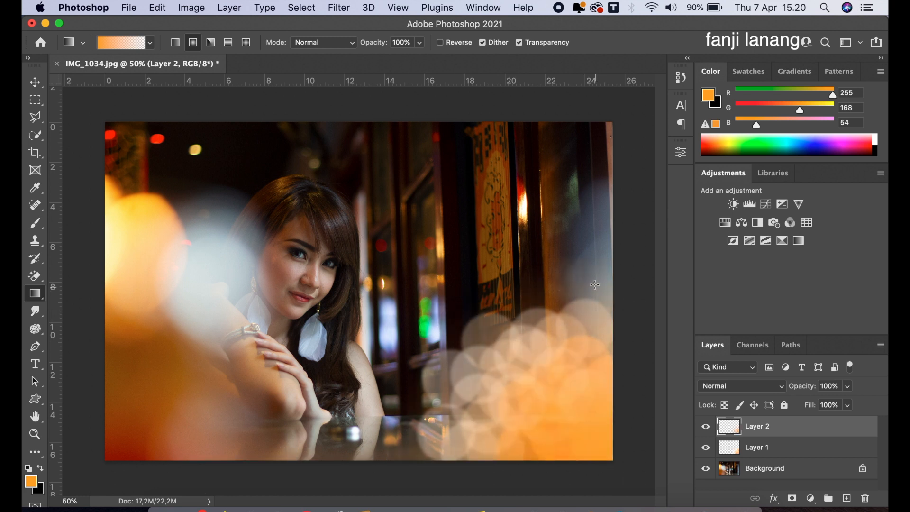
Step: Set the blend mode of the orange gradient layer to Screen
left_click(713, 386)
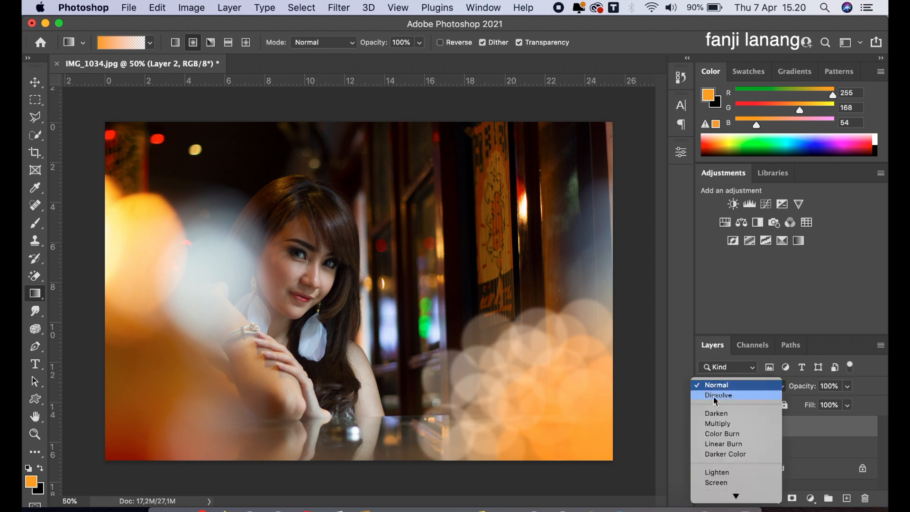
left_click(724, 477)
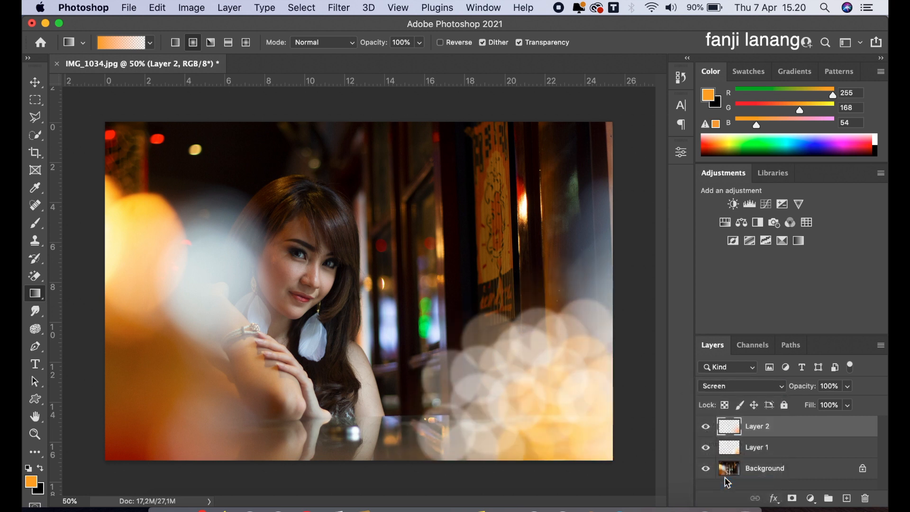
left_click(35, 83)
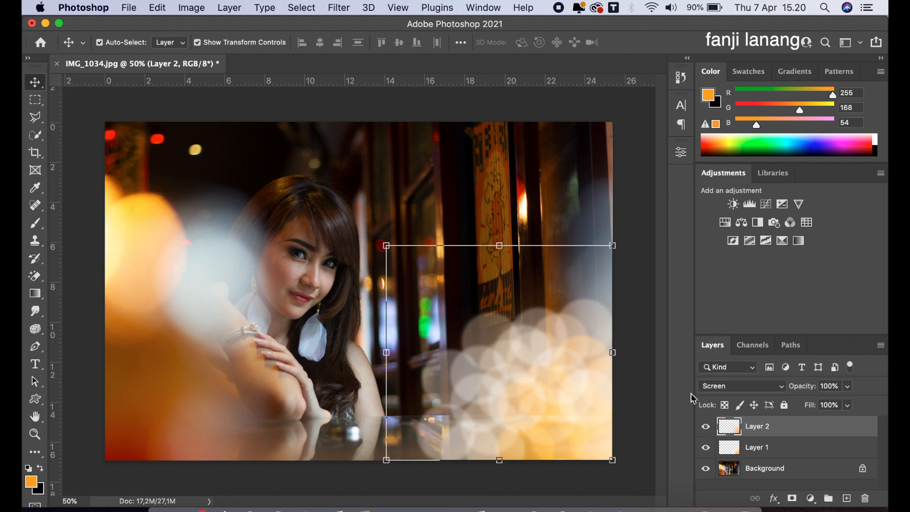
Step: Add a blank layer above the others and use Apply Image to fill it with the merged picture, with blending set to Normal
left_click(847, 499)
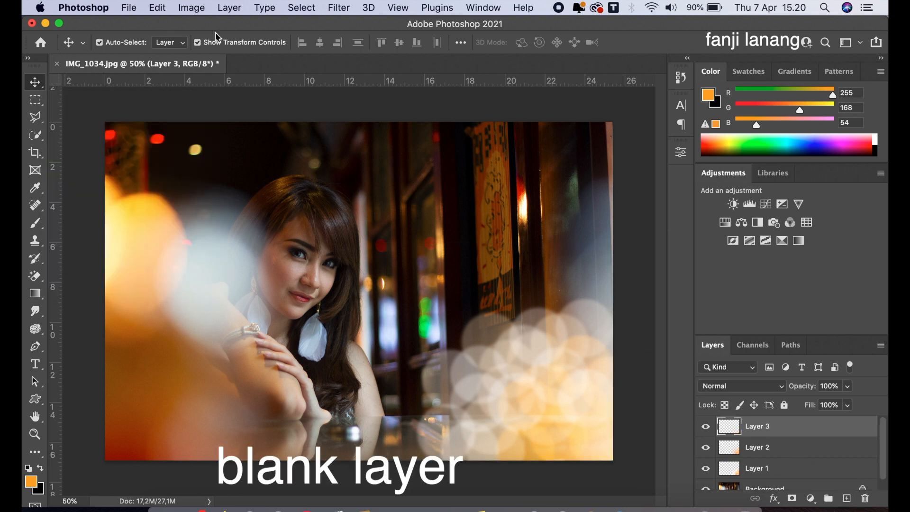
left_click(192, 8)
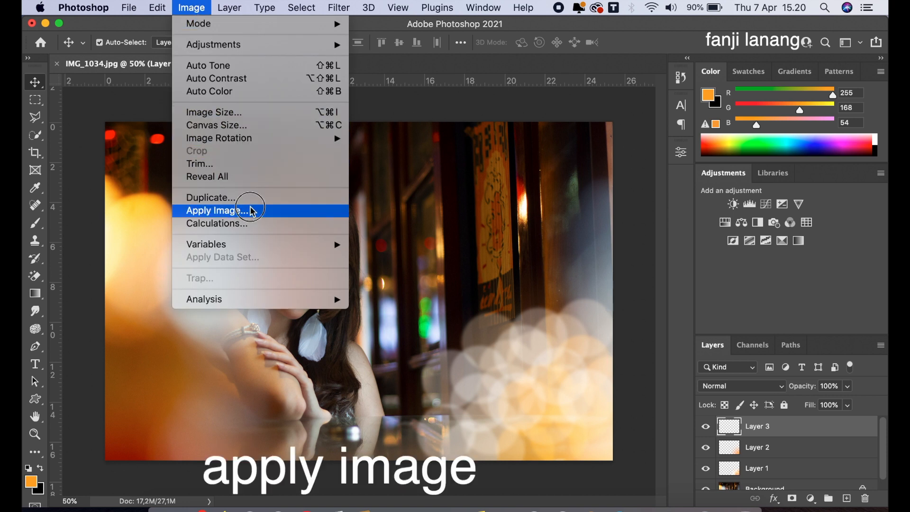
left_click(248, 210)
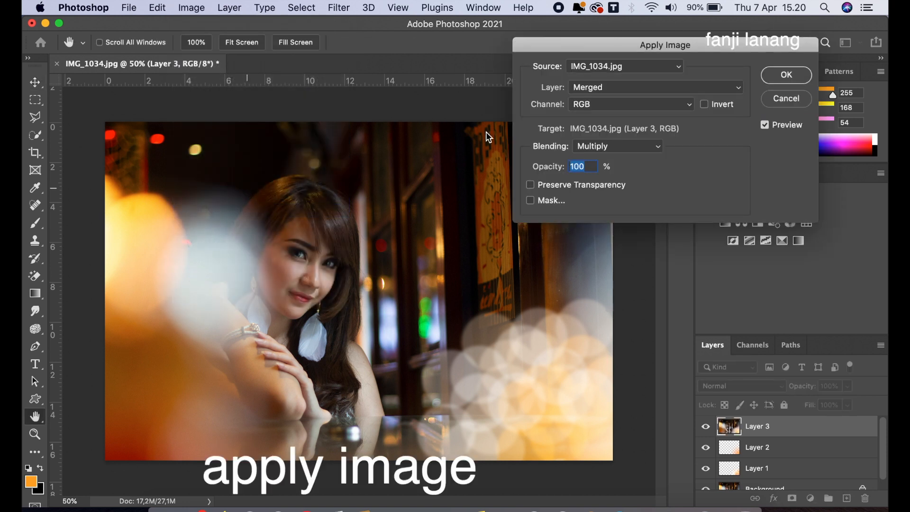
left_click(640, 146)
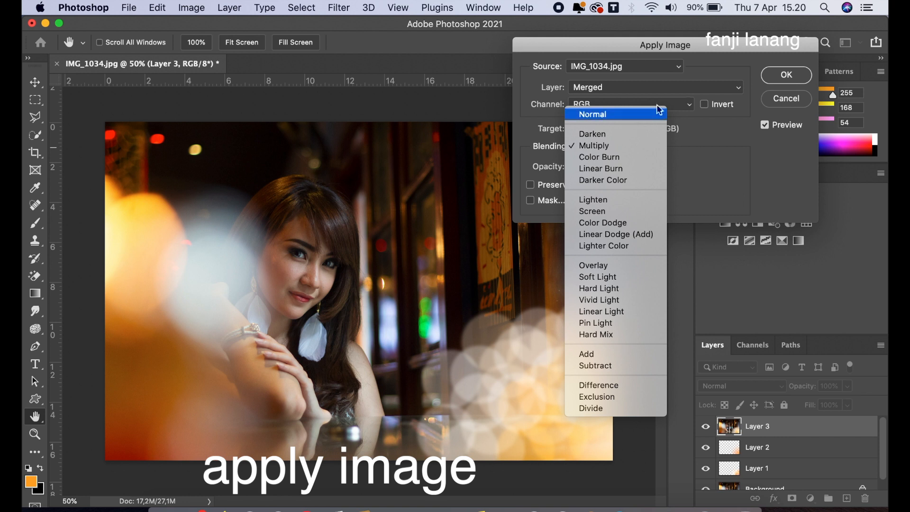
left_click(635, 115)
left_click(770, 75)
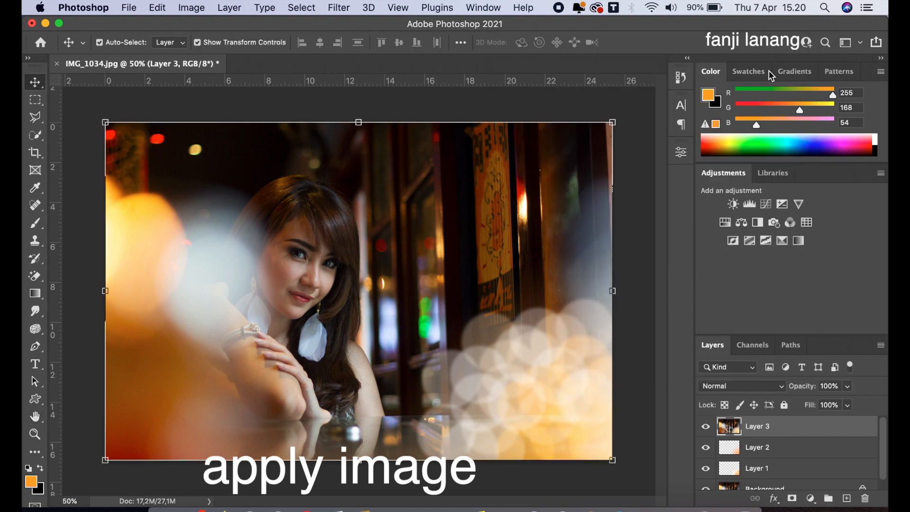
Step: Open the merged layer in the Camera Raw Filter and set Highlights -25, Shadows +21, Whites +10, Blacks -10 and Contrast +10
left_click(340, 9)
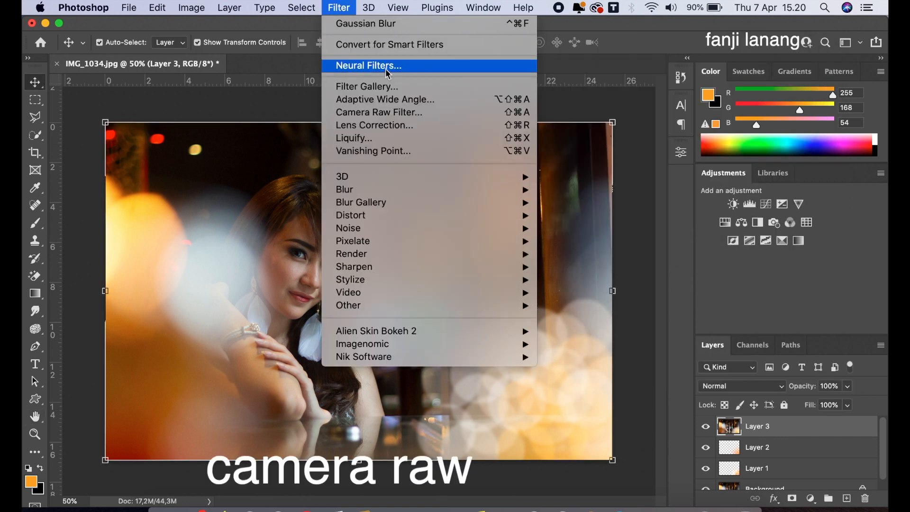
left_click(400, 114)
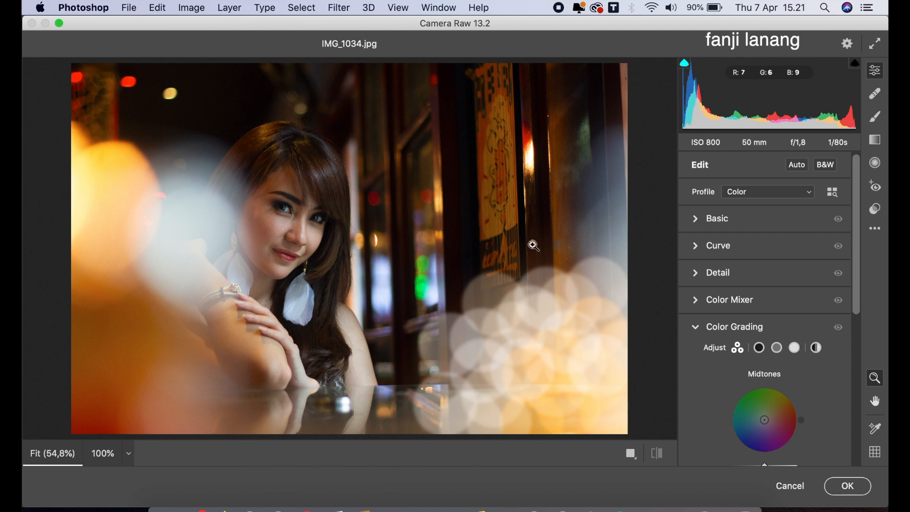
left_click(695, 326)
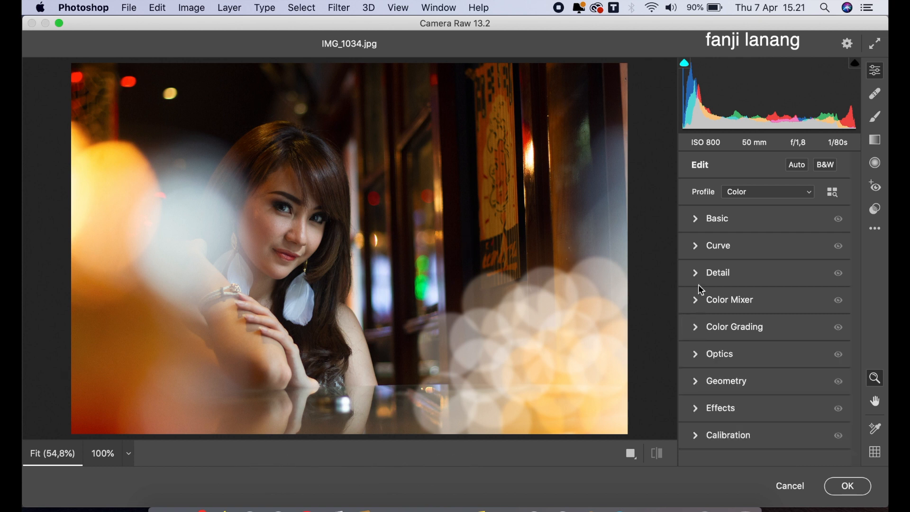
left_click(696, 220)
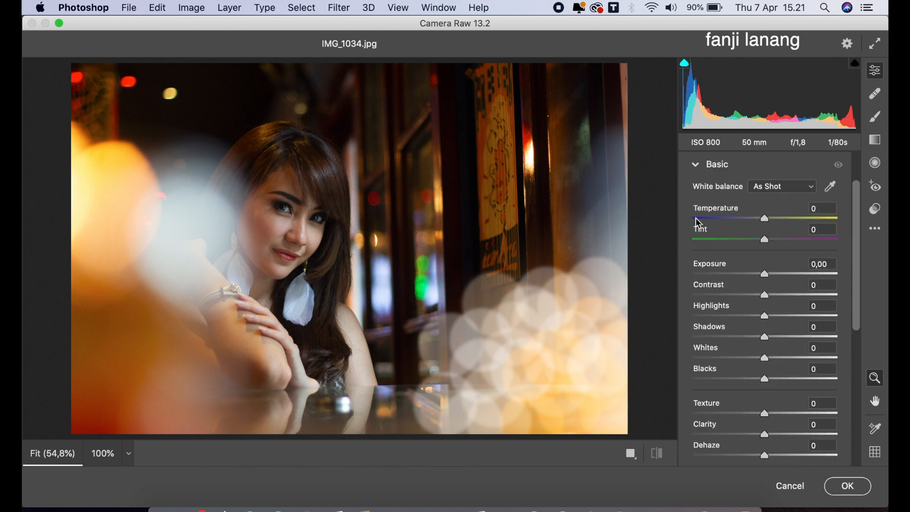
left_click(748, 315)
left_click_drag(770, 332, 758, 383)
left_click(771, 356)
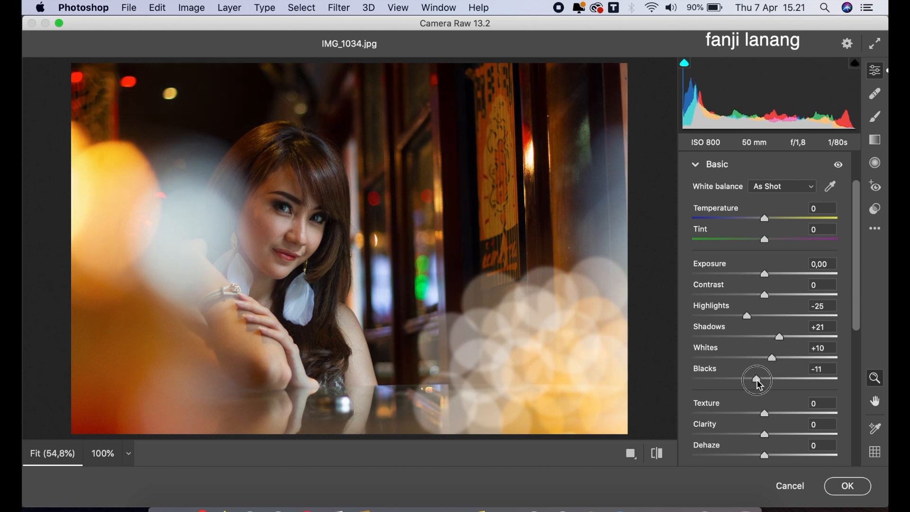
left_click_drag(764, 294, 777, 308)
Step: Cool the Temperature to -8, and set Texture to -20 and Clarity to +10 in the basic adjustments
mouse_move(855, 246)
left_mouse_down()
mouse_move(856, 255)
mouse_move(850, 232)
left_mouse_up()
left_click_drag(760, 245, 754, 255)
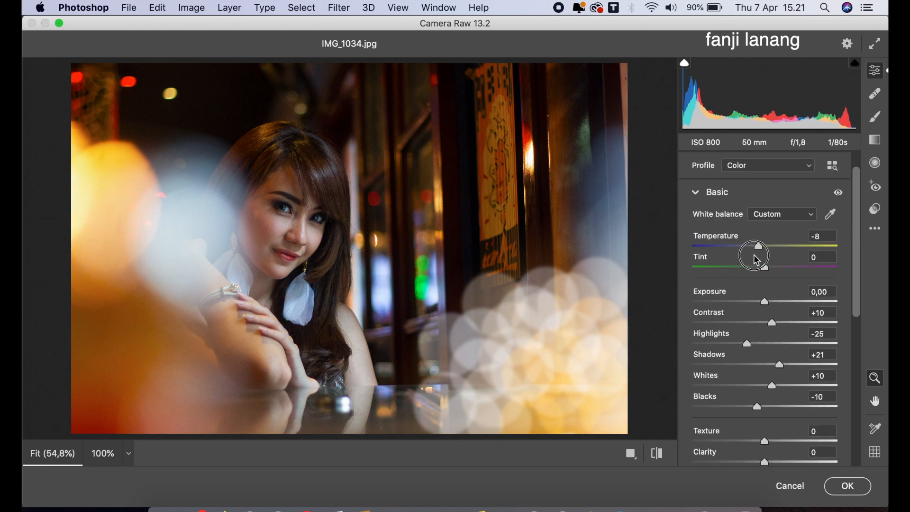
left_click_drag(858, 246, 857, 284)
left_click_drag(764, 363, 777, 397)
scroll(861, 258, "up", 3)
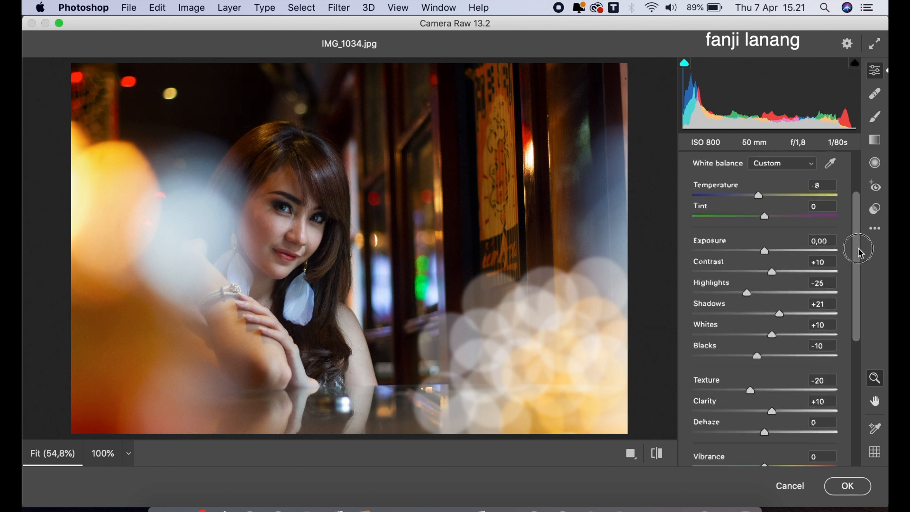
left_click(700, 163)
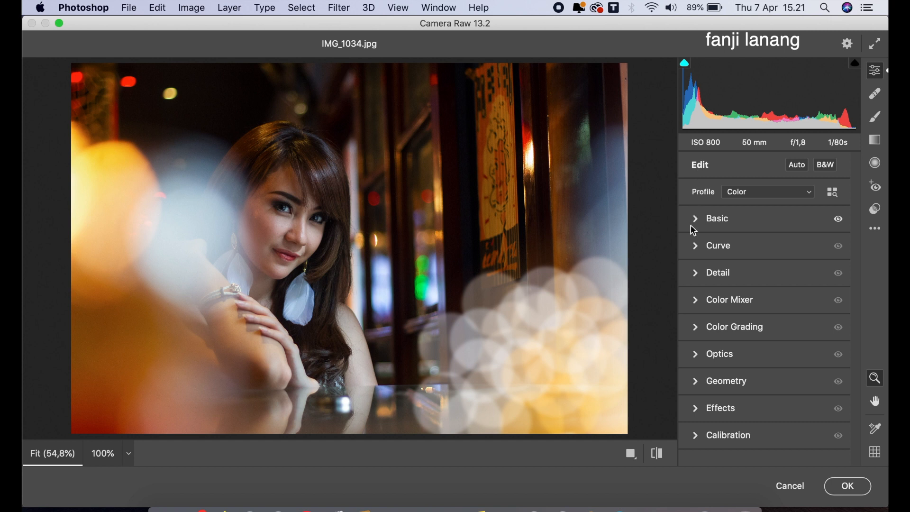
Step: Grade the midtones with a teal tint of Hue 188 and Saturation 15
left_click(696, 325)
left_click(777, 188)
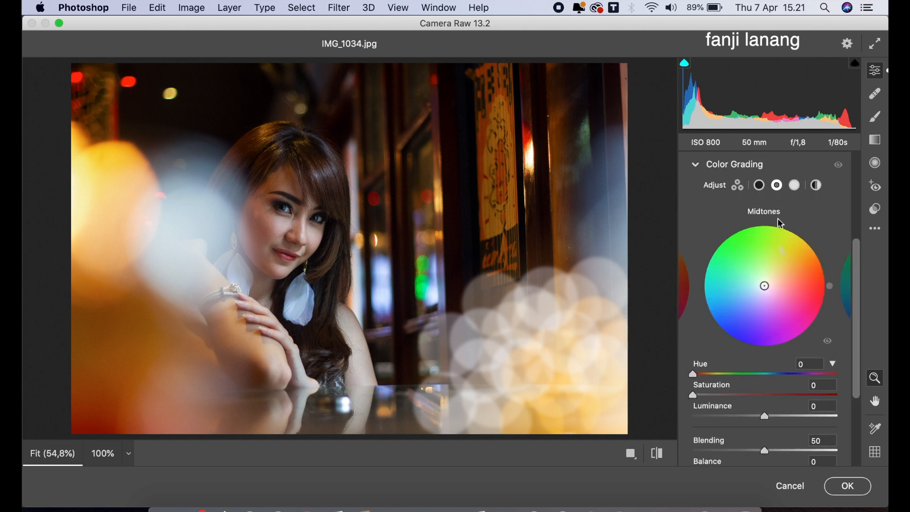
mouse_move(774, 374)
left_mouse_down()
mouse_move(761, 372)
mouse_move(768, 377)
left_mouse_up()
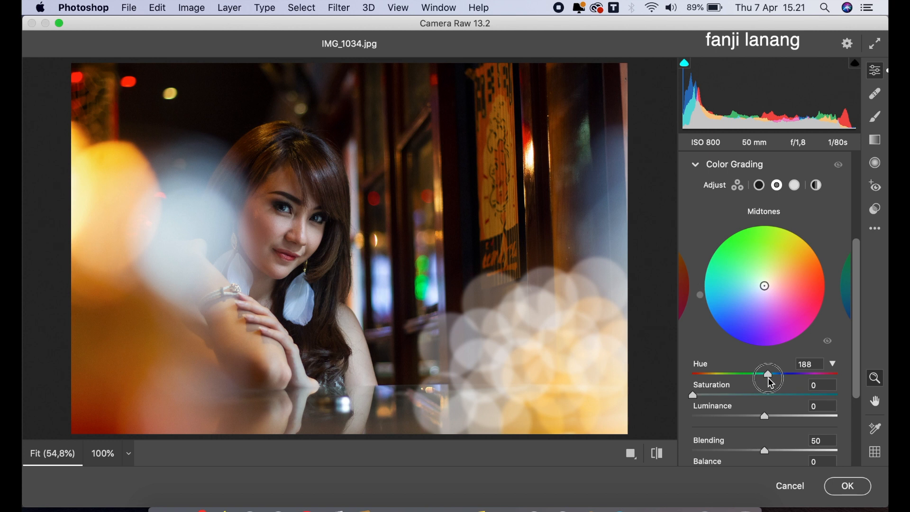
left_click_drag(693, 395, 715, 402)
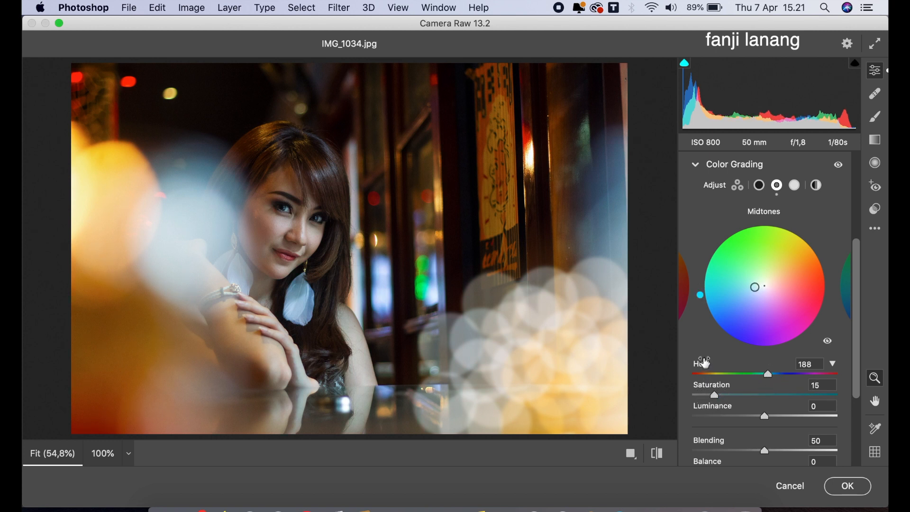
left_click(697, 166)
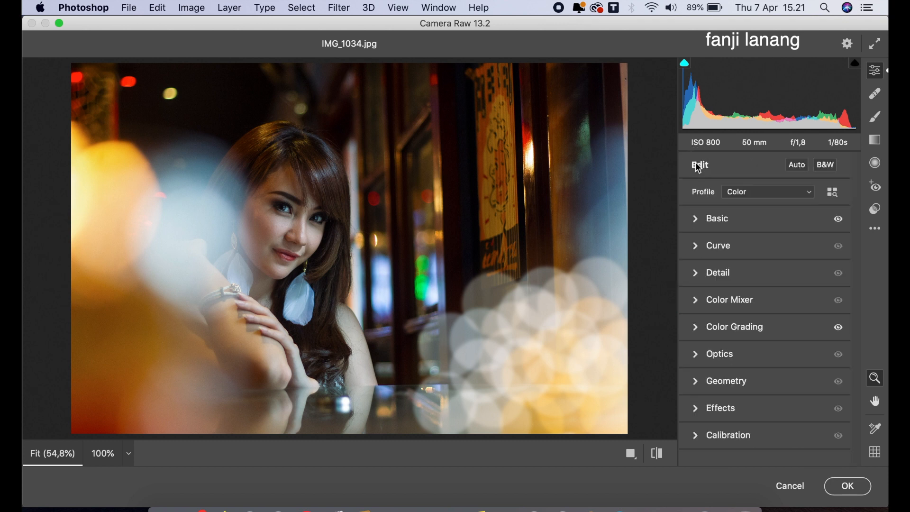
Step: Calibrate the primary hues to Red +36, Green +49 and Blue -63
left_click(697, 435)
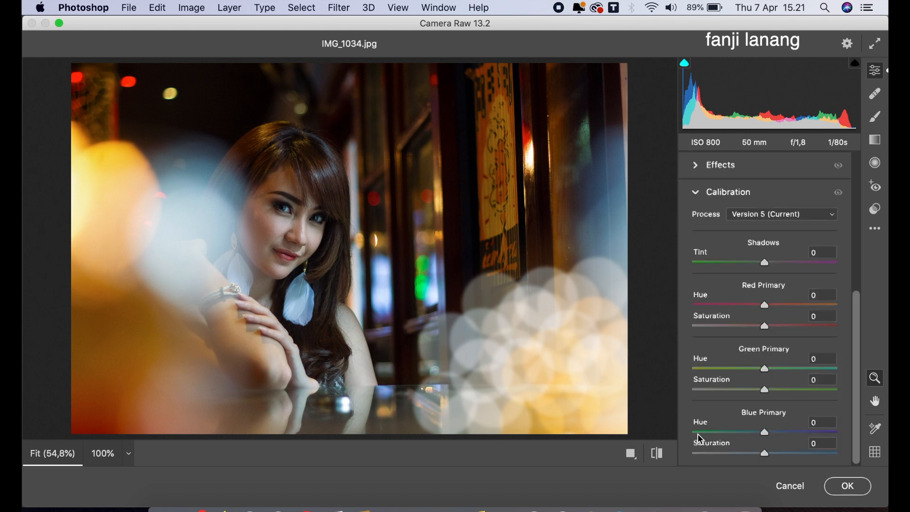
left_click_drag(788, 303, 789, 308)
left_click_drag(758, 365, 801, 368)
left_click_drag(746, 431, 722, 450)
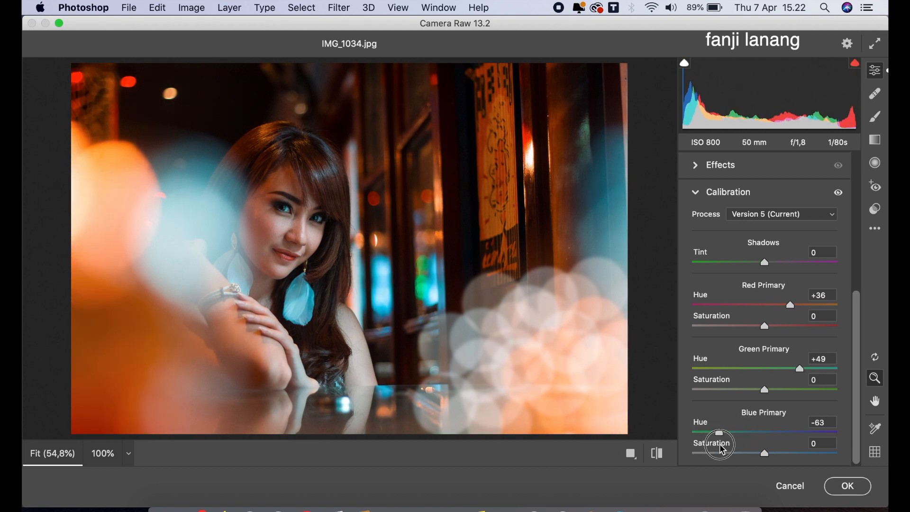
Step: Refine the calibration to Red Primary Hue +87, Green Primary Hue +100 and Blue Primary Saturation -14
left_click(807, 305)
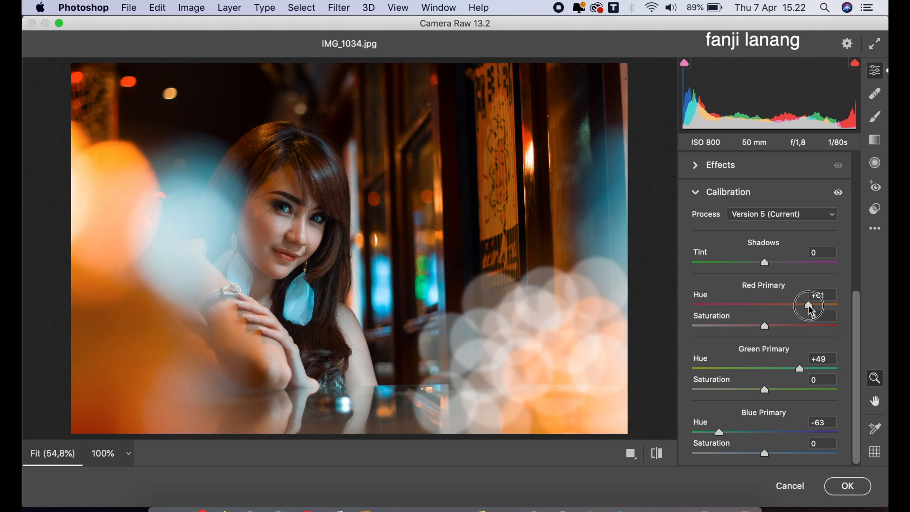
left_click_drag(811, 310, 814, 313)
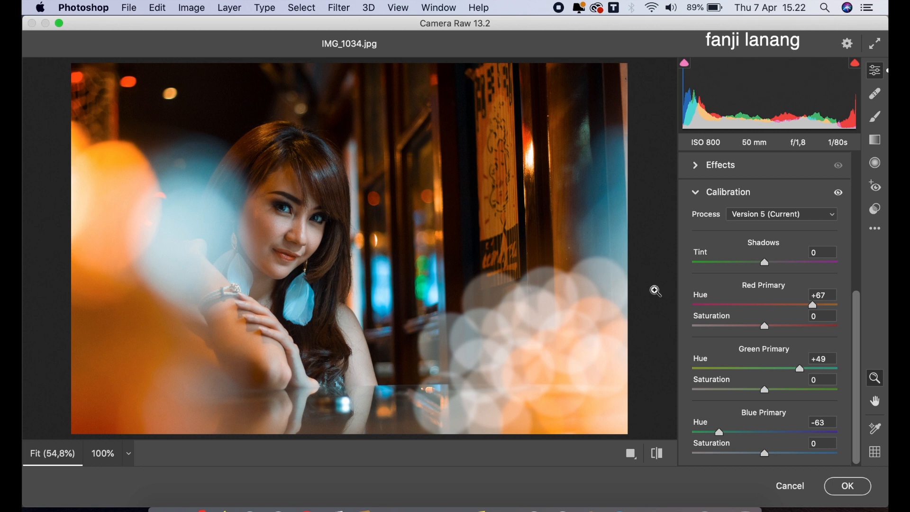
left_click_drag(814, 308, 815, 308)
left_click_drag(802, 369, 877, 385)
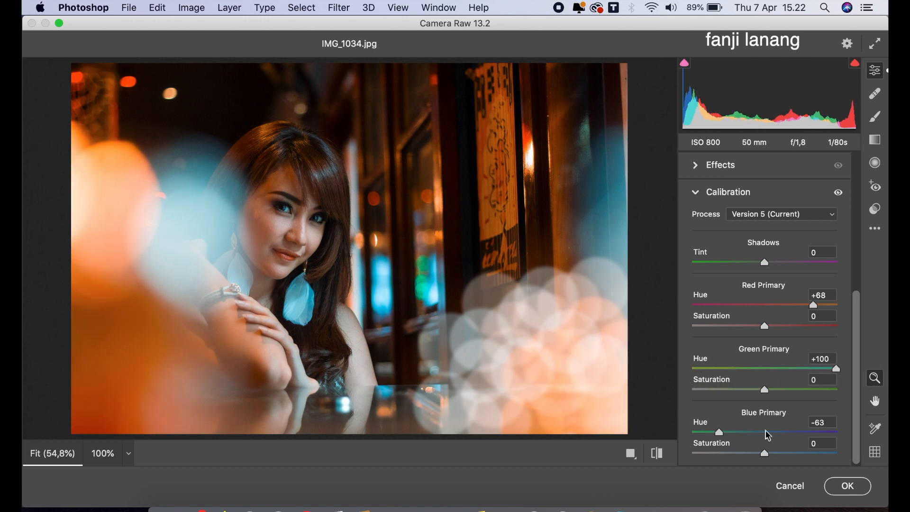
left_click_drag(754, 452, 755, 452)
left_click_drag(822, 309, 827, 310)
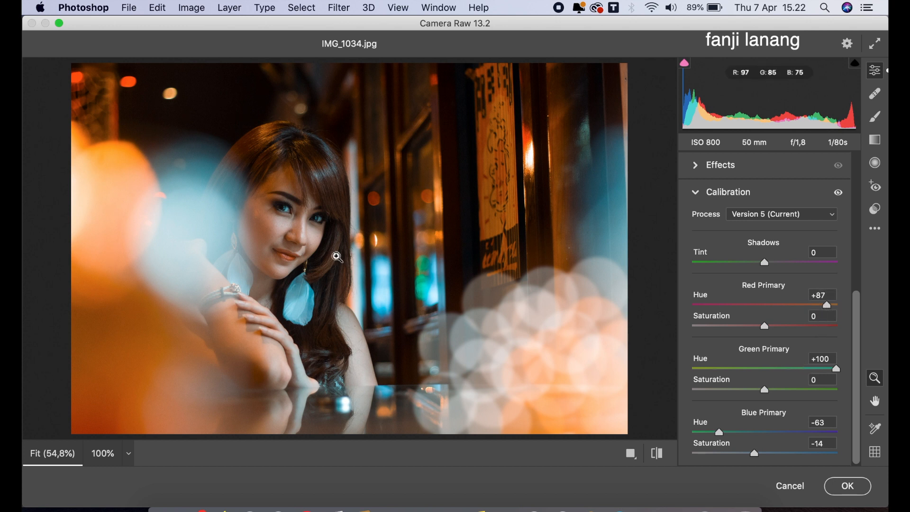
Step: Start a Radial Filter with Exposure +0,70, Contrast +26, Highlights -24 and Shadows +35
left_click(876, 163)
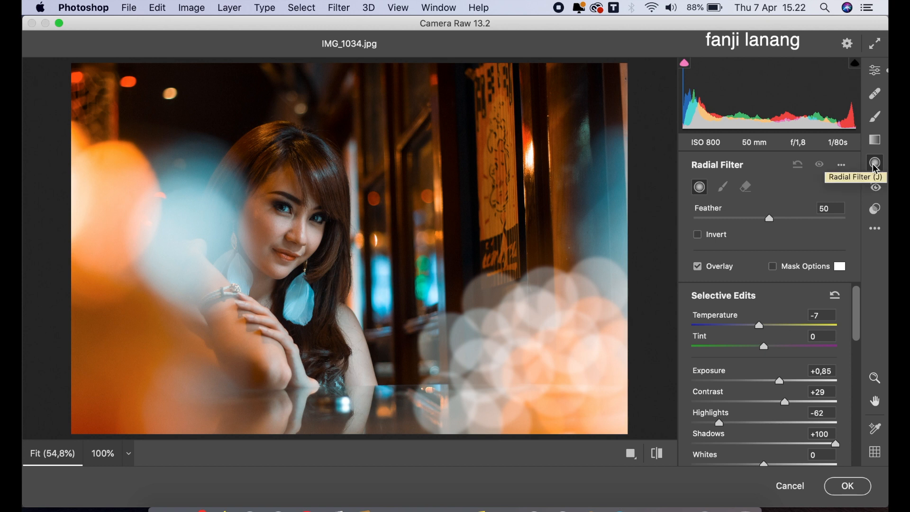
left_click_drag(779, 380, 779, 405)
left_click_drag(802, 444, 789, 443)
left_click(747, 423)
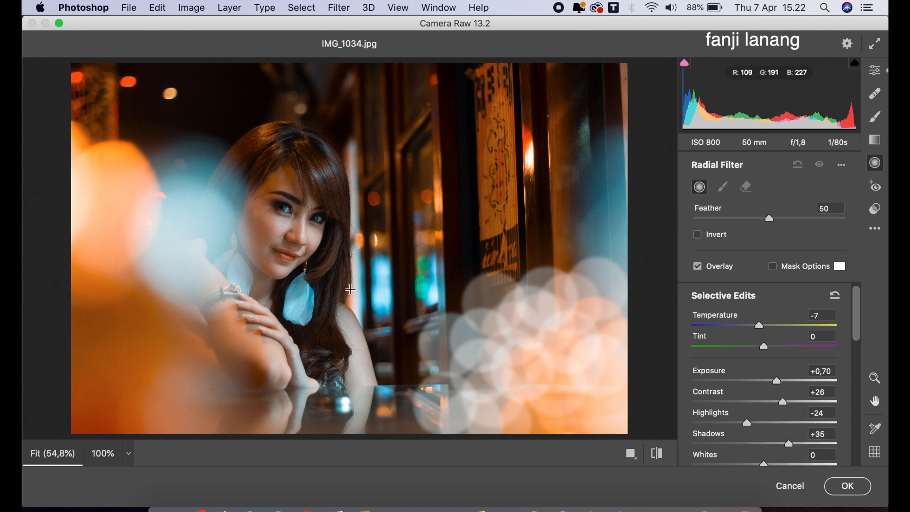
Step: Draw an elliptical radial filter around the woman's face, tilt it to follow her head and nudge it slightly upwards
left_click_drag(291, 236, 331, 306)
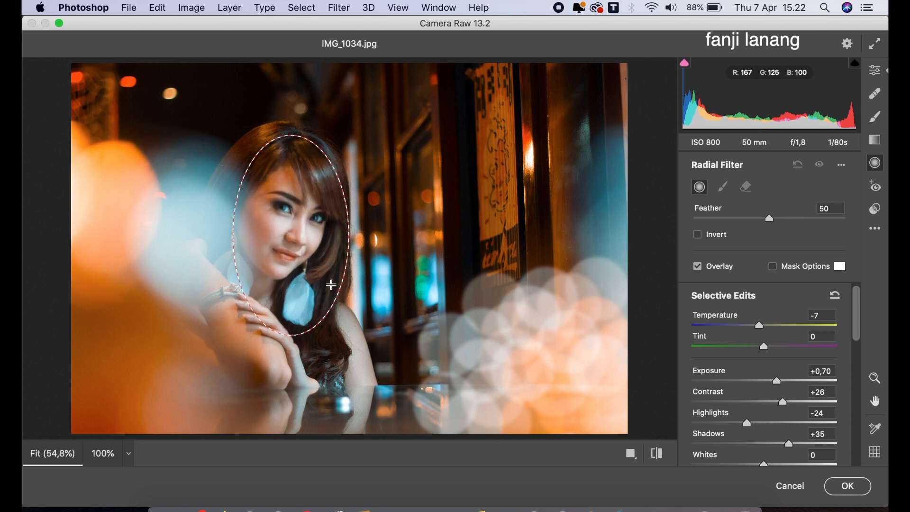
left_click_drag(288, 121, 244, 123)
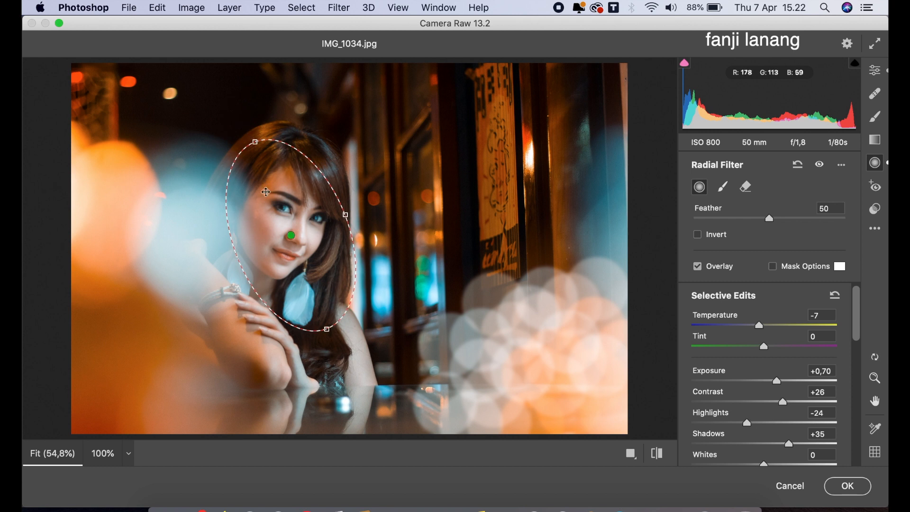
left_click_drag(278, 211, 277, 206)
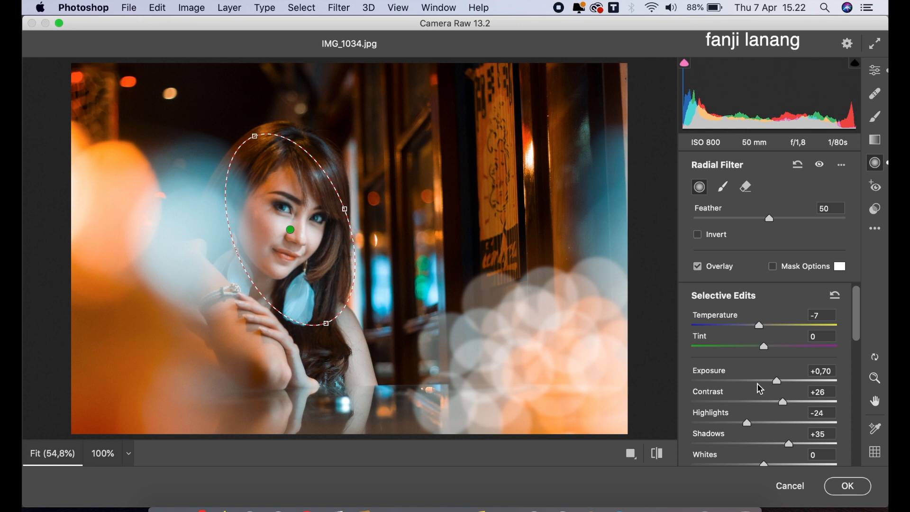
Step: Adjust the face's radial filter to Temperature 0, Exposure +0,65, Shadows +18 and Highlights -51
mouse_move(855, 334)
left_mouse_down()
mouse_move(855, 358)
mouse_move(854, 320)
left_mouse_up()
left_click_drag(766, 328, 768, 341)
left_click_drag(772, 379, 773, 387)
left_click(775, 447)
left_click_drag(772, 443, 775, 443)
left_click_drag(708, 422, 730, 427)
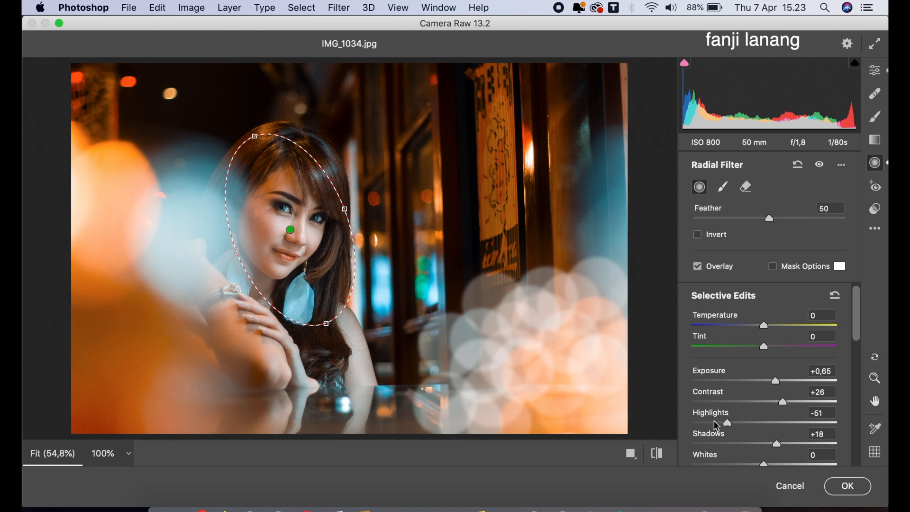
Step: Return to the global edit settings and compare the photo before and after side by side
left_click(874, 70)
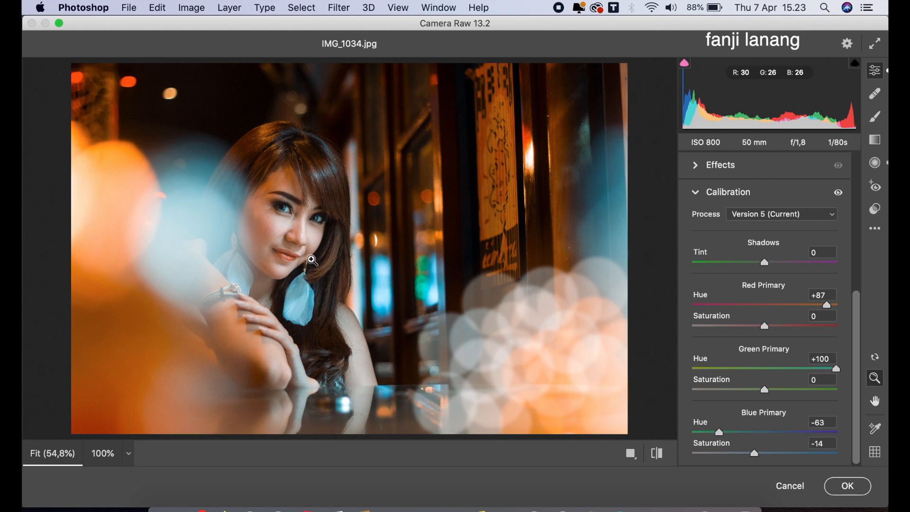
left_click(697, 195)
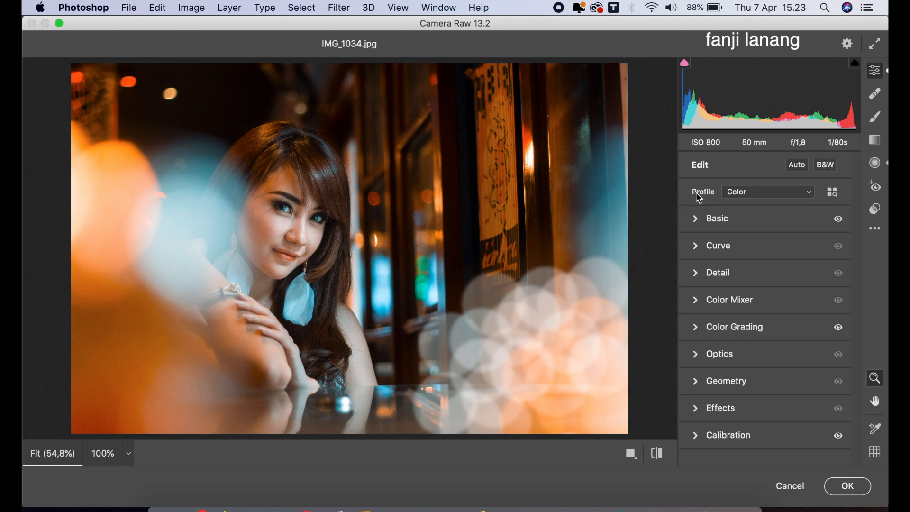
left_click(639, 455)
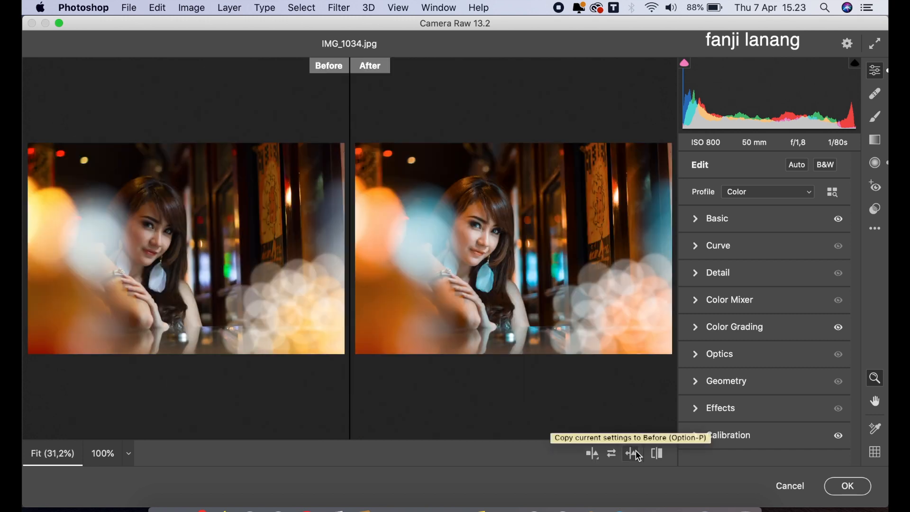
Step: Apply the Camera Raw colour grade to Layer 3 and add a Curves adjustment layer above it
left_click(849, 485)
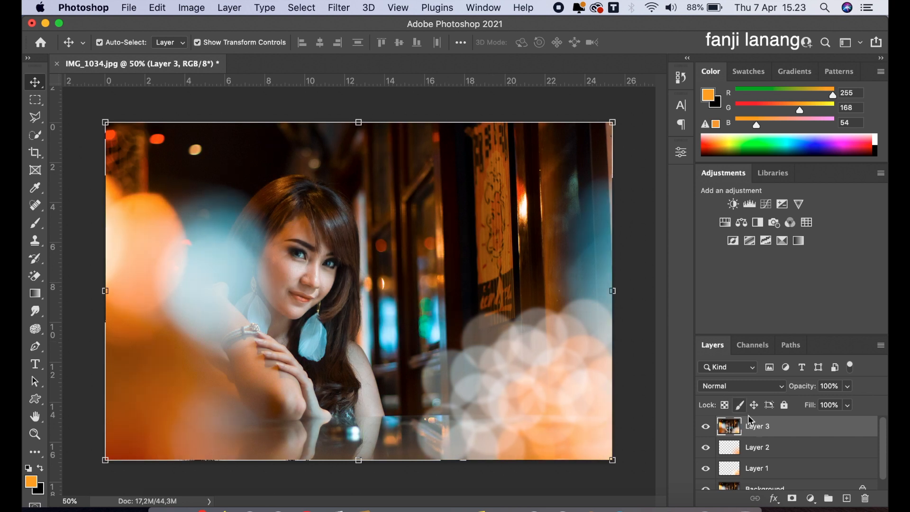
left_click(810, 498)
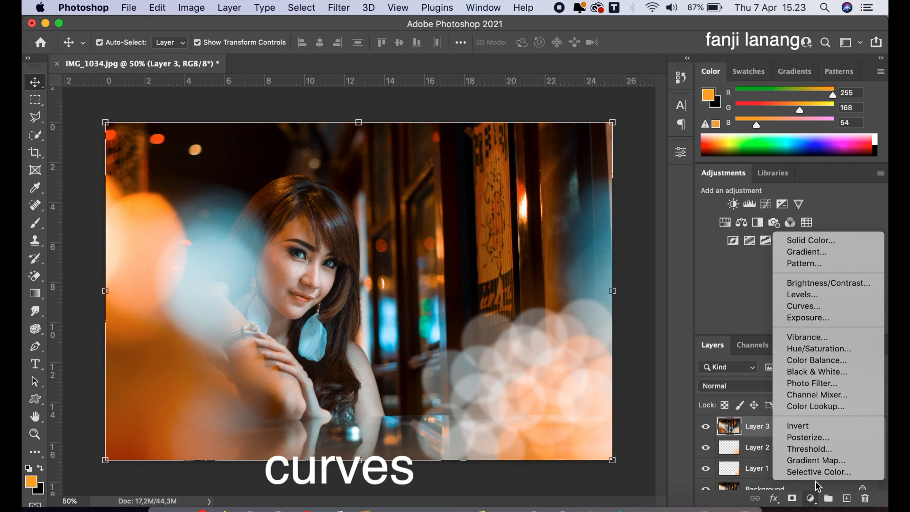
left_click(806, 306)
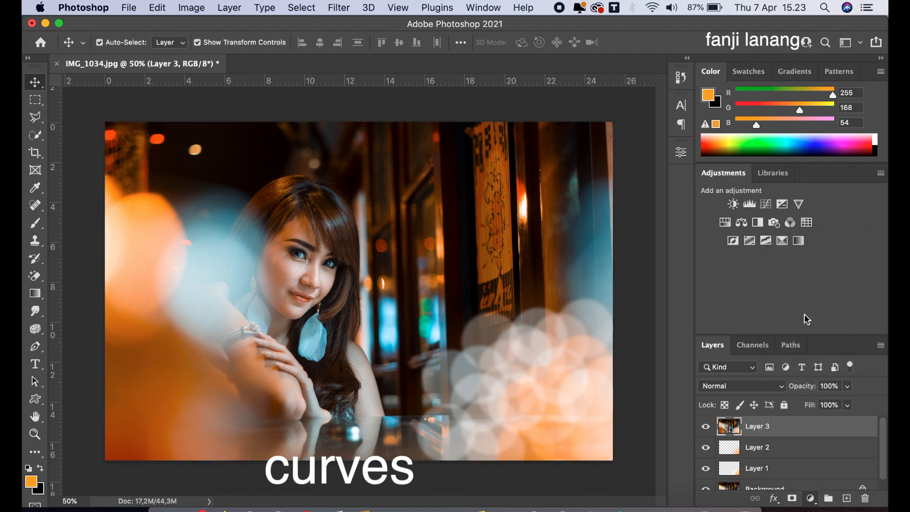
Step: Shift the white point of the Blue channel's curve slightly inward to boost blue in the highlights
left_click(601, 213)
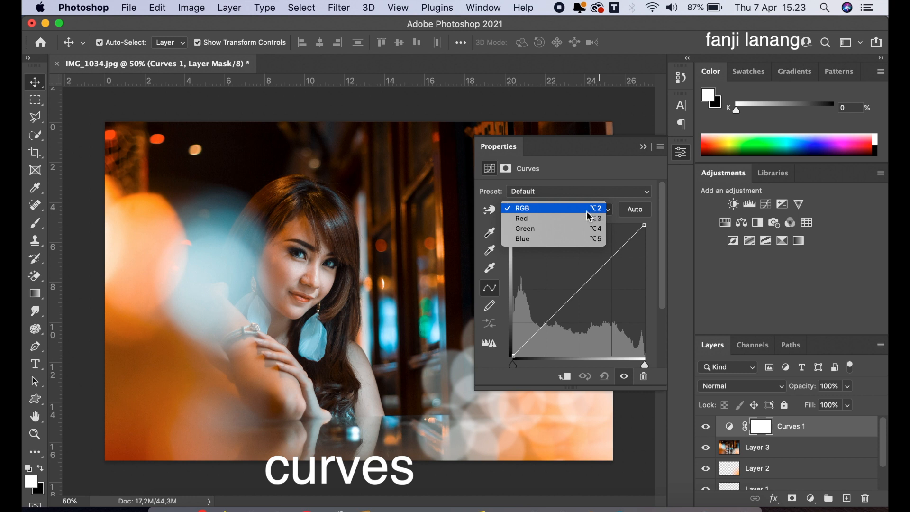
left_click(587, 238)
left_click_drag(645, 226, 632, 216)
left_click(644, 147)
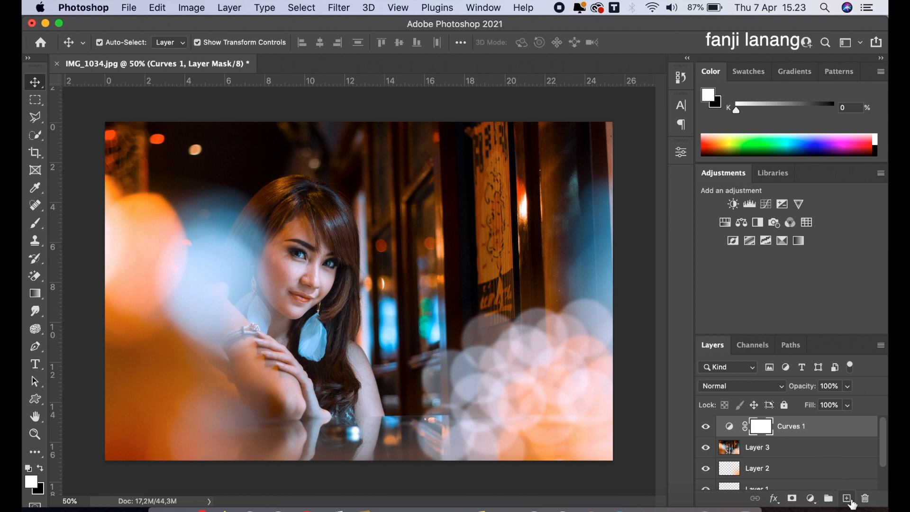
Step: Add a new layer above Curves 1 and set up the 348 px signature brush with white as the foreground colour
left_click(847, 498)
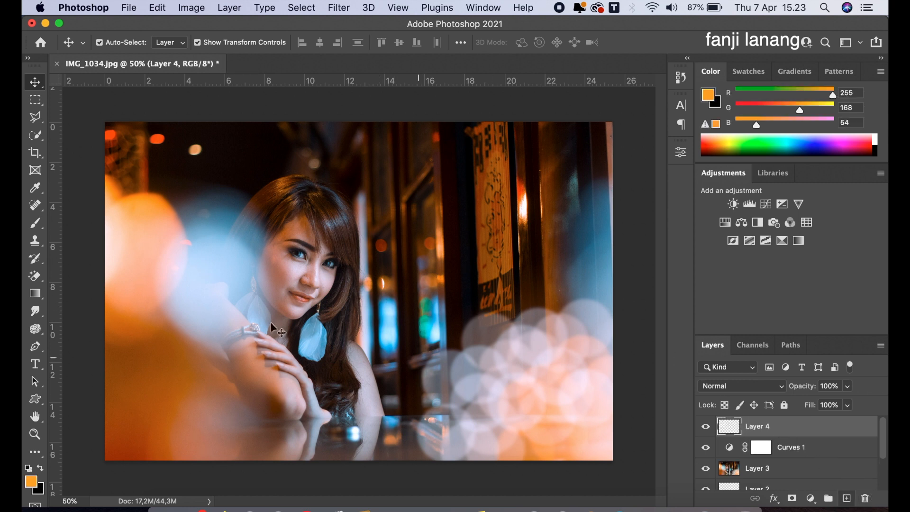
left_click(35, 222)
left_click(119, 45)
left_click(93, 168)
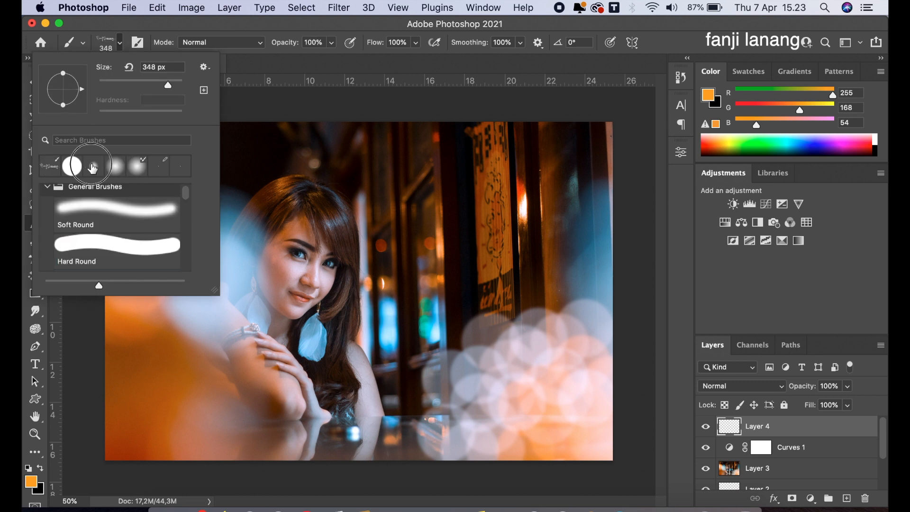
left_click(270, 94)
left_click(28, 468)
left_click(40, 468)
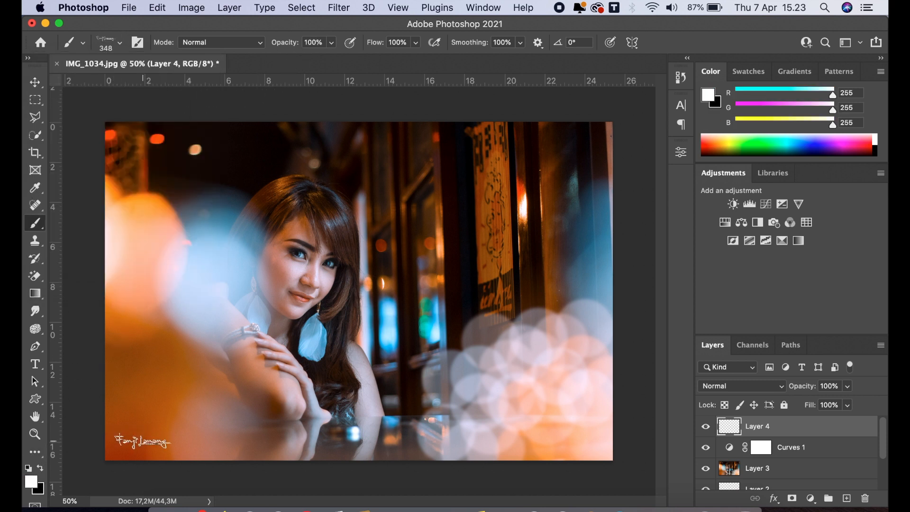